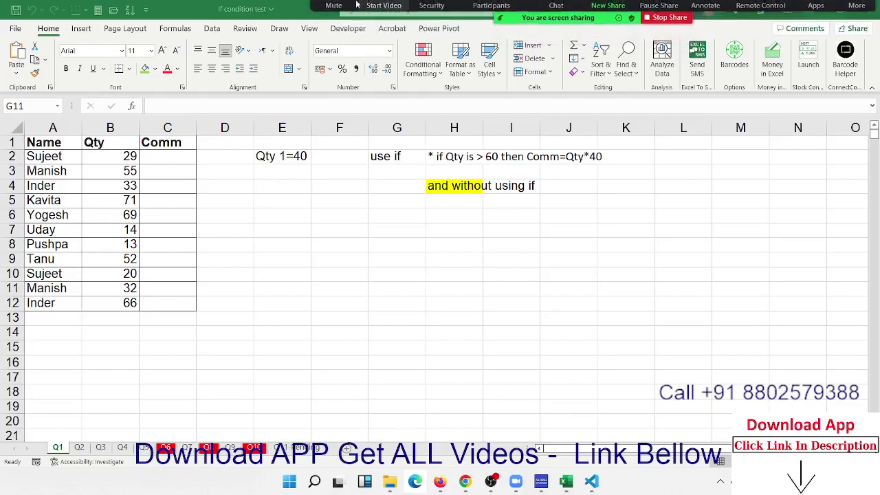
Step: Unmute the meeting microphone after toggling it off and back on
{"action": "mouse_move", "coordinate": [805, 19]}
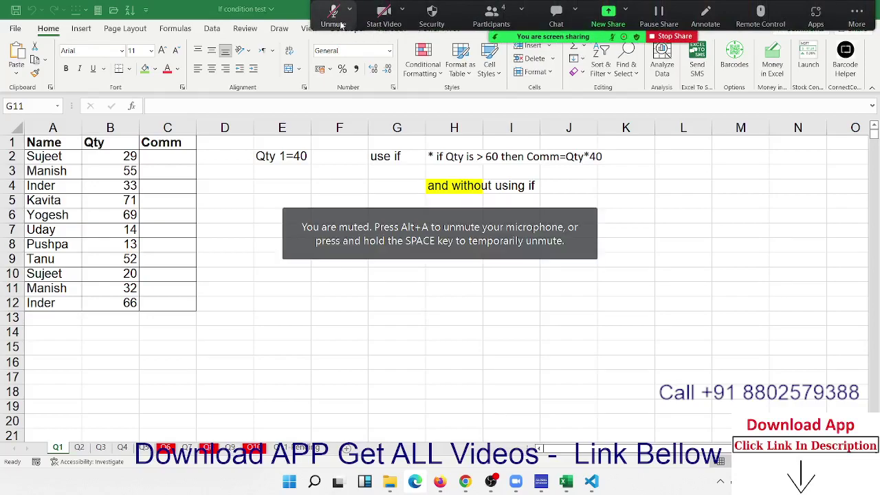
{"action": "left_click", "coordinate": [337, 17]}
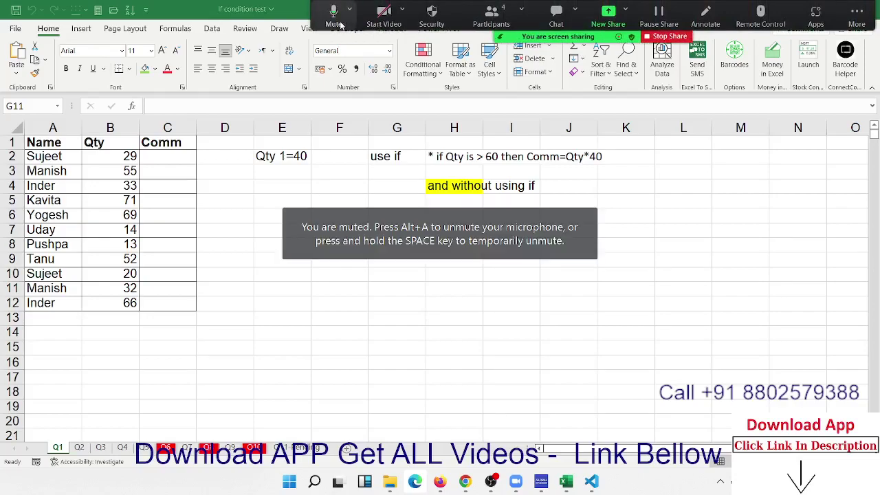
{"action": "left_click", "coordinate": [340, 24]}
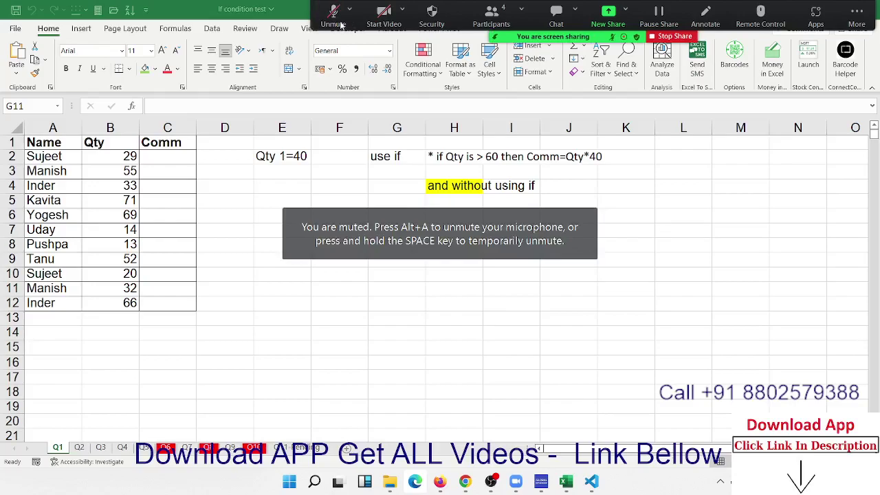
{"action": "left_click", "coordinate": [341, 24]}
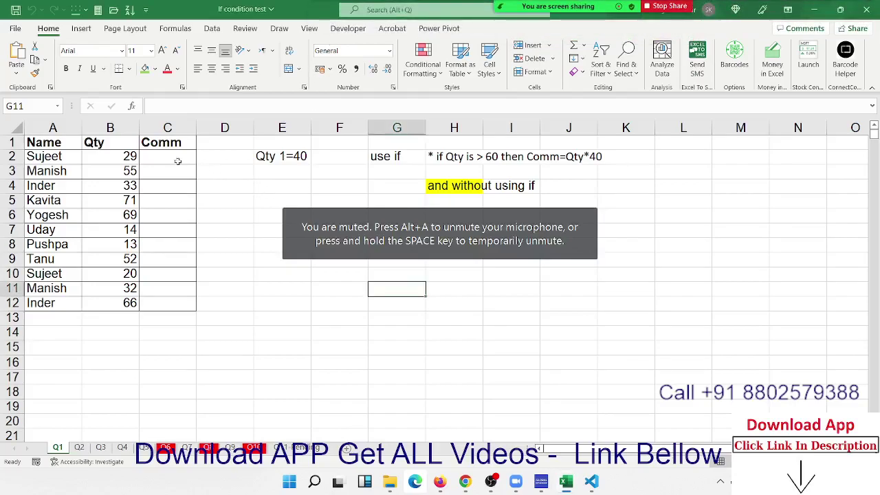
Step: Review the Q1 names, quantities, Comm column and the commission rule note in H2
{"action": "left_click", "coordinate": [157, 156]}
{"action": "left_click", "coordinate": [104, 153]}
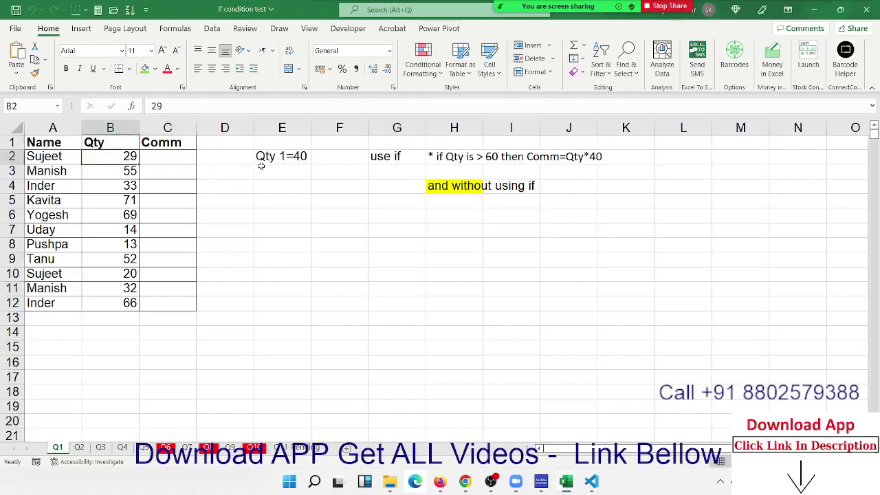
{"action": "key", "text": "Left"}
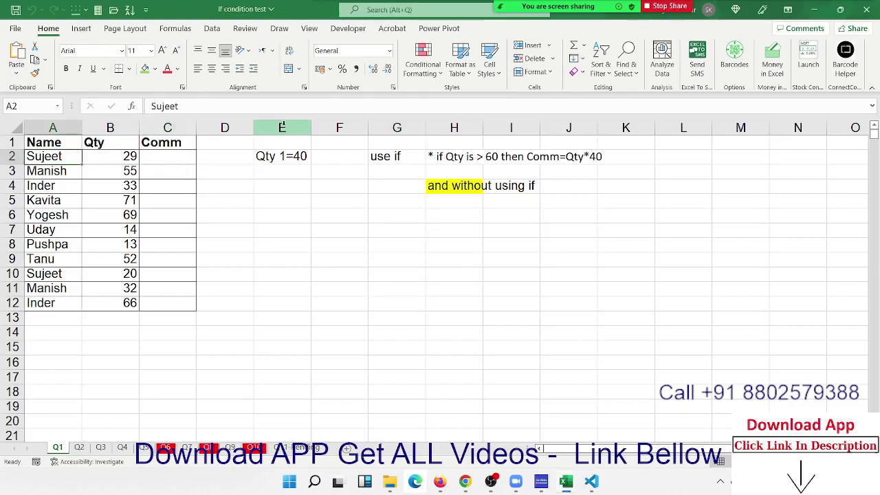
{"action": "key", "text": "Right"}
{"action": "key", "text": "Down"}
{"action": "key", "text": "Up"}
{"action": "key", "text": "Up"}
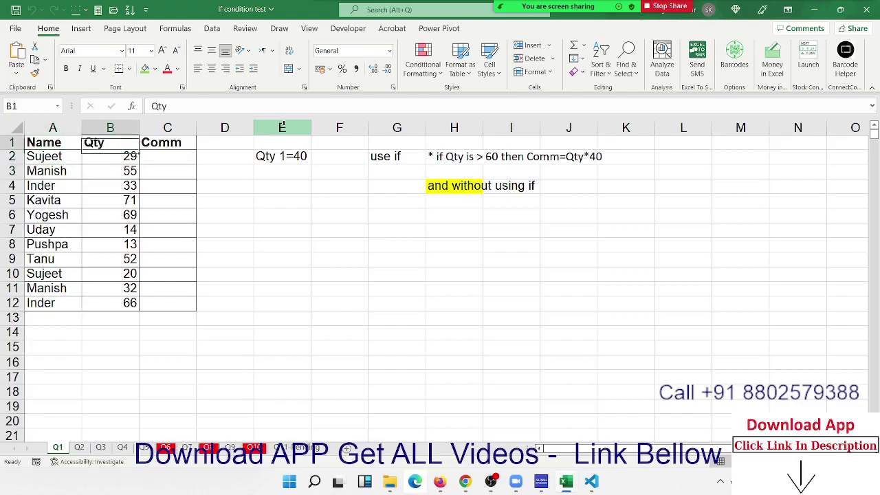
{"action": "key", "text": "Right"}
{"action": "key", "text": "Down"}
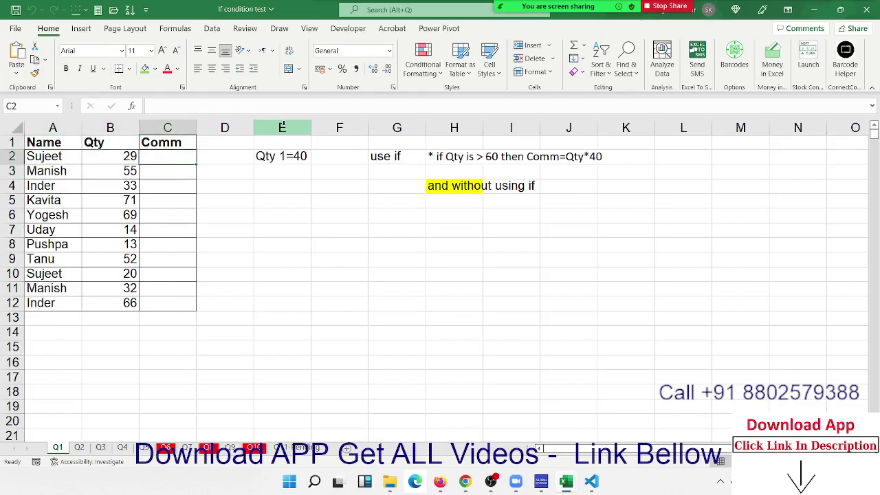
{"action": "key", "text": "Right"}
{"action": "key", "text": "Right"}
{"action": "key", "text": "Right"}
{"action": "key", "text": "Right"}
{"action": "key", "text": "Right"}
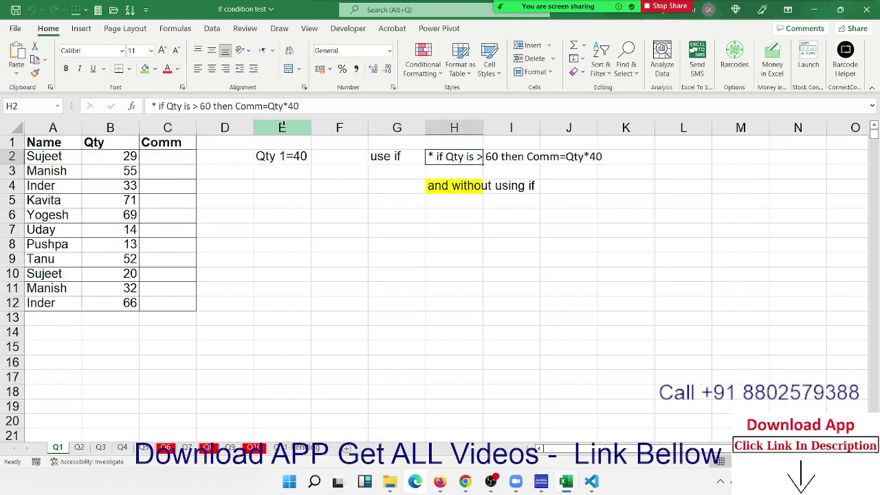
{"action": "key", "text": "Down"}
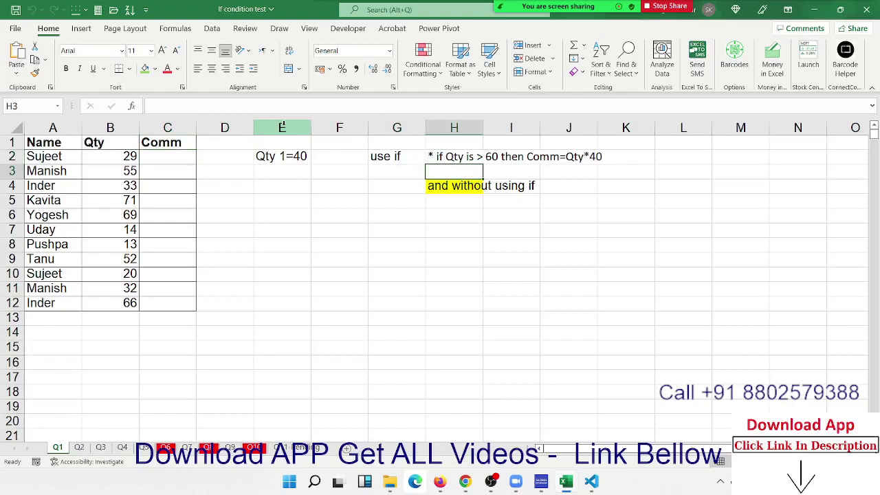
{"action": "key", "text": "Up"}
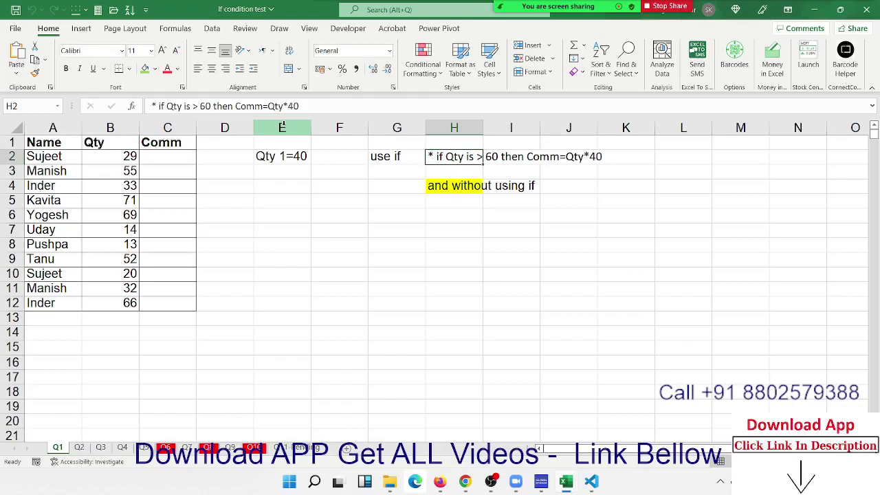
{"action": "key", "text": "Left"}
Step: Start a C2 commission formula multiplying by 40, cancel it, and read the IF notes in G2:H4
{"action": "key", "text": "Left"}
{"action": "key", "text": "Left"}
{"action": "key", "text": "Left"}
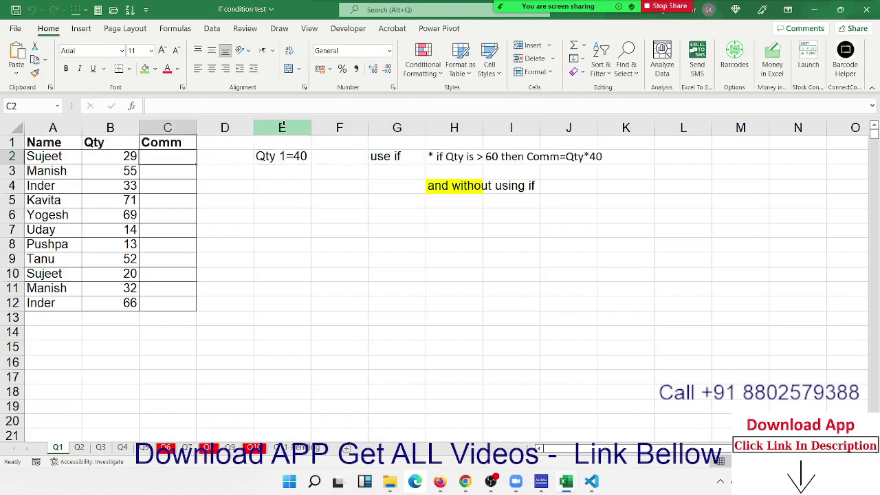
{"action": "type", "text": "="}
{"action": "key", "text": "Left"}
{"action": "type", "text": "*"}
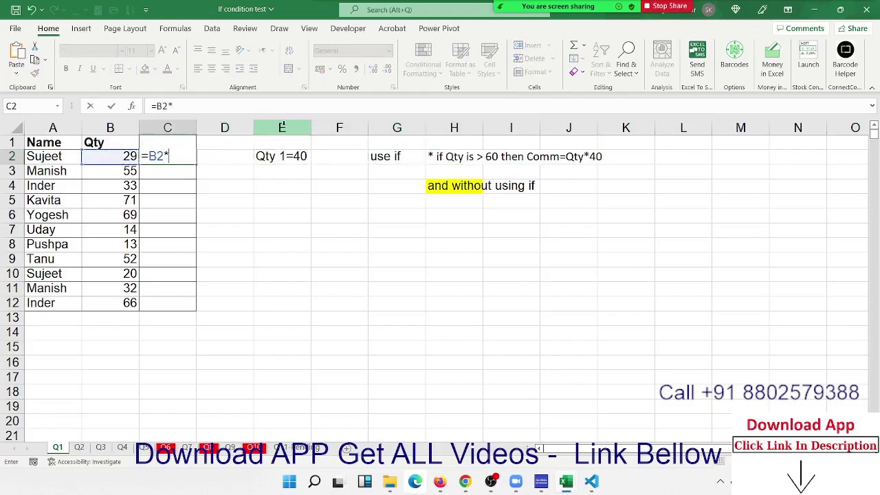
{"action": "type", "text": "40"}
{"action": "key", "text": "Escape"}
{"action": "key", "text": "Right"}
{"action": "key", "text": "Right"}
{"action": "key", "text": "Right"}
{"action": "key", "text": "Right"}
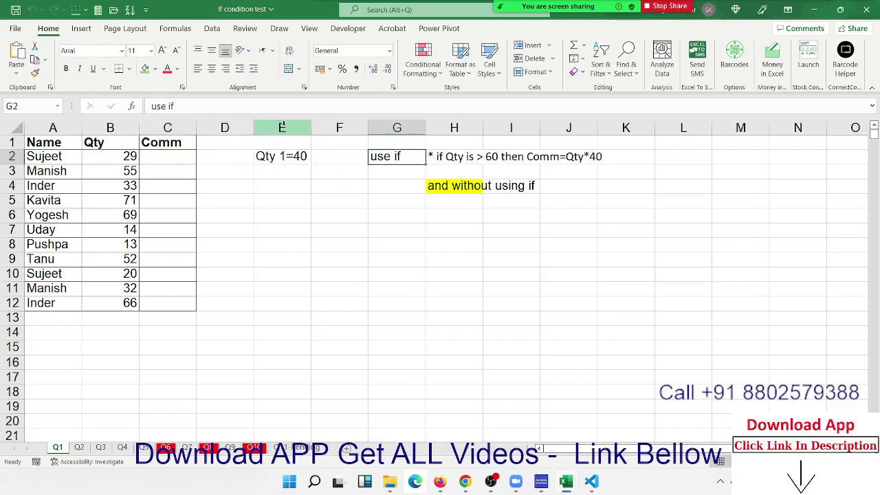
{"action": "key", "text": "Down"}
{"action": "key", "text": "Down"}
{"action": "key", "text": "Right"}
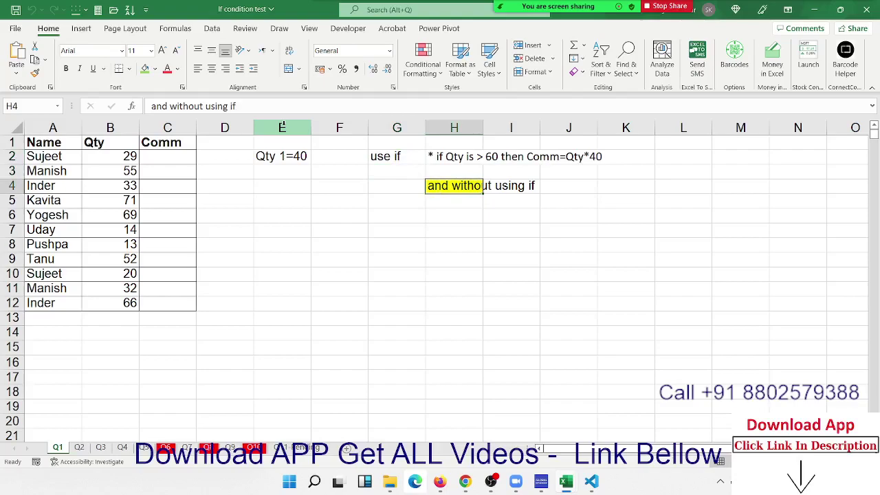
{"action": "key", "text": "Up"}
{"action": "key", "text": "Up"}
{"action": "key", "text": "Left"}
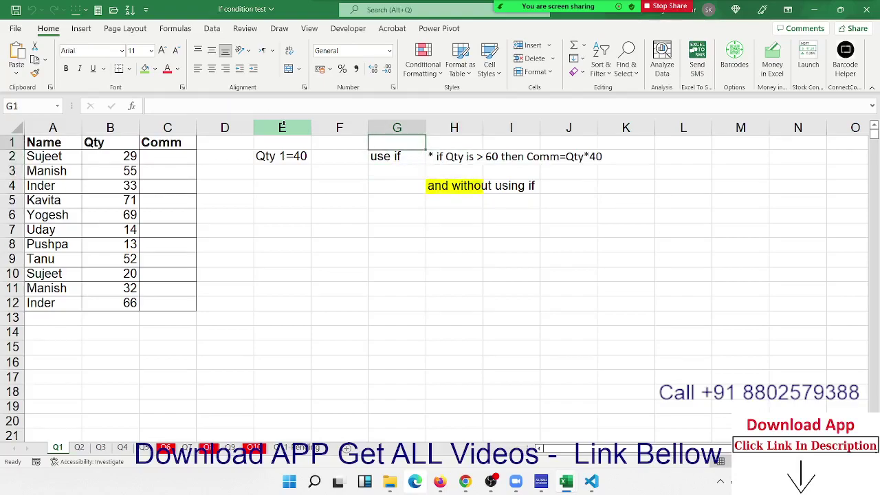
{"action": "key", "text": "Down"}
{"action": "key", "text": "Down"}
{"action": "key", "text": "Right"}
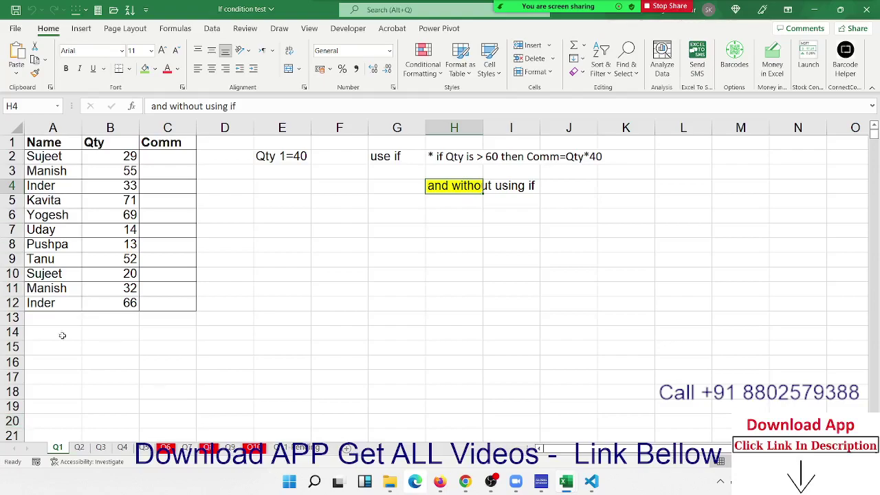
Step: Look over the Q2 marks sheet: first mark 35, the Result column and the pass/fail rule
{"action": "left_click", "coordinate": [82, 448]}
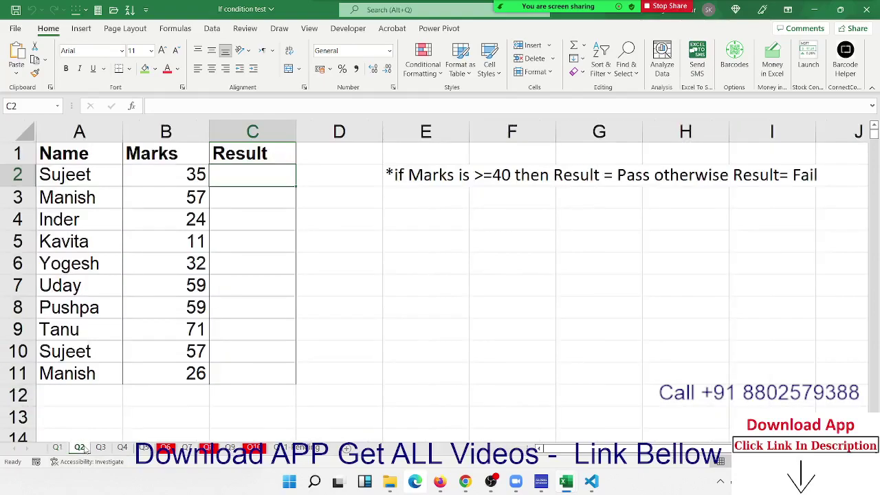
{"action": "left_click", "coordinate": [167, 179]}
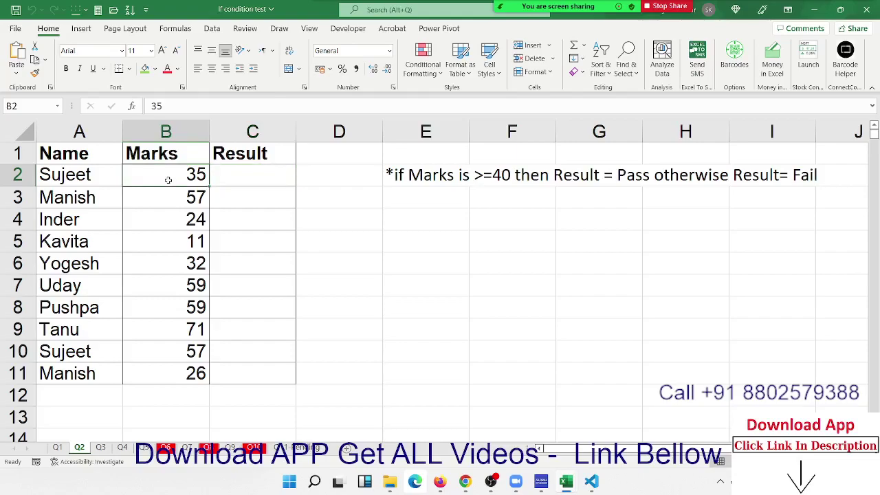
{"action": "left_click", "coordinate": [241, 184]}
{"action": "left_click", "coordinate": [438, 181]}
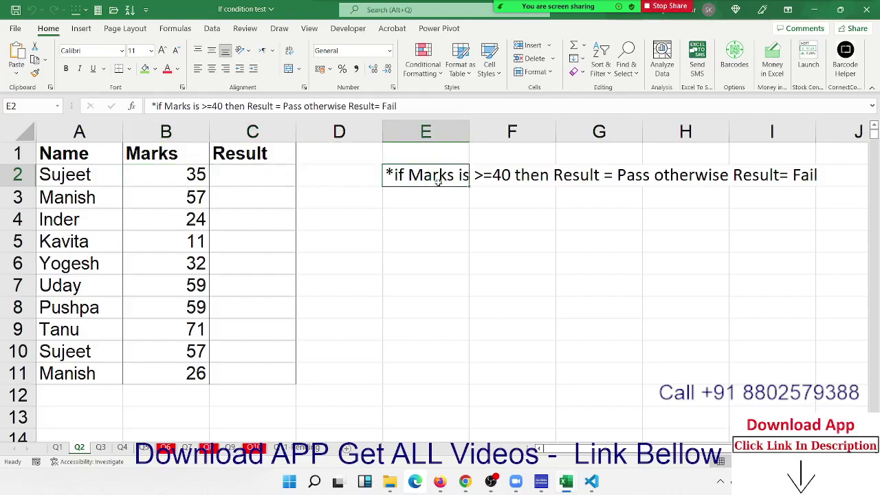
Step: Browse the Q3 locations and distances sheet, then bring up the Q4 MRP/TAX sheet
{"action": "left_click", "coordinate": [101, 448]}
{"action": "left_click", "coordinate": [241, 176]}
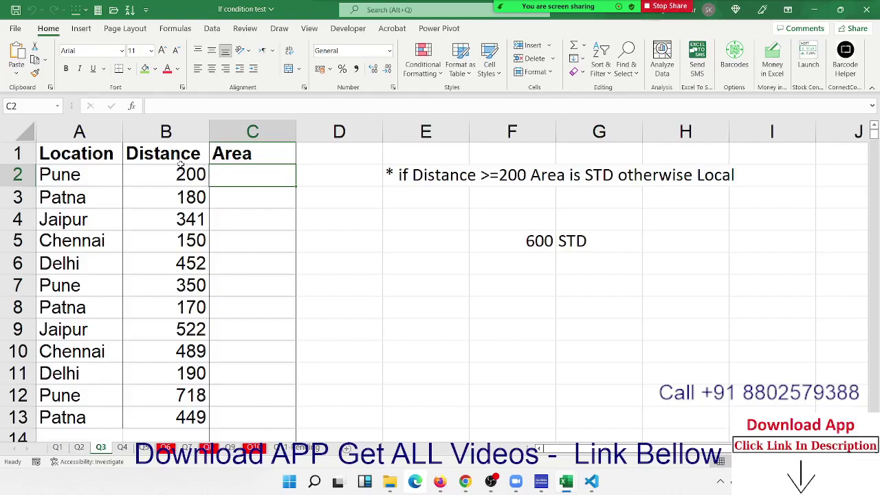
{"action": "left_click", "coordinate": [178, 178]}
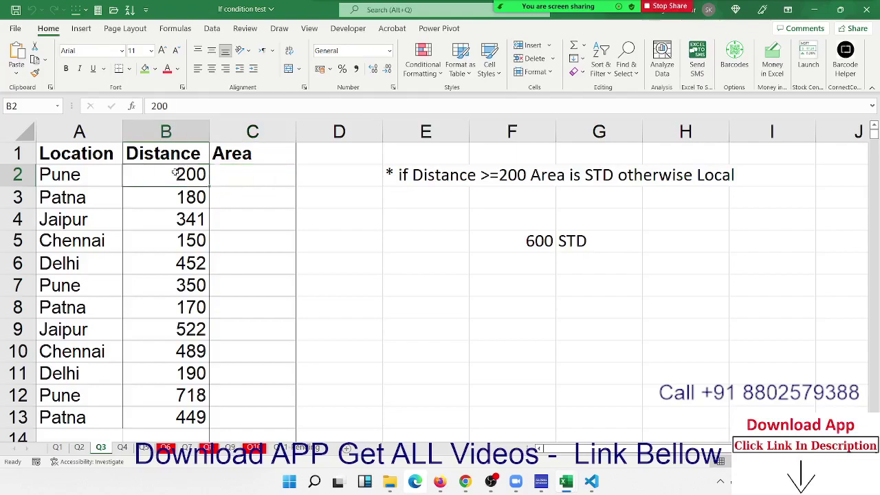
{"action": "left_click", "coordinate": [122, 447]}
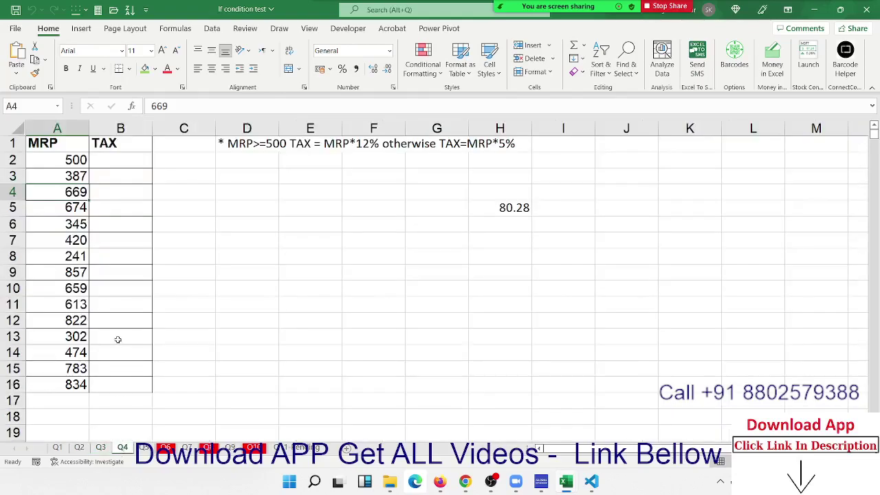
Step: Select the first TAX cell B2 on Q4, then switch to the Q5 times and duty sheet
{"action": "left_click", "coordinate": [119, 160]}
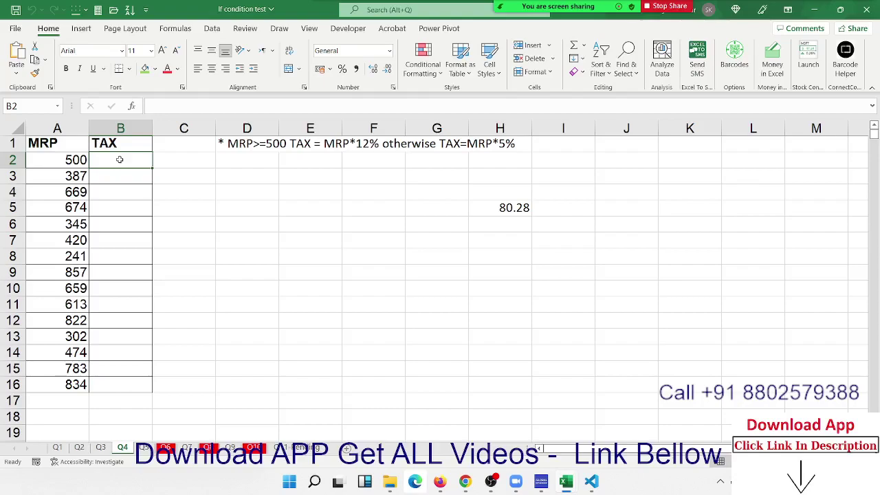
{"action": "left_click", "coordinate": [143, 449]}
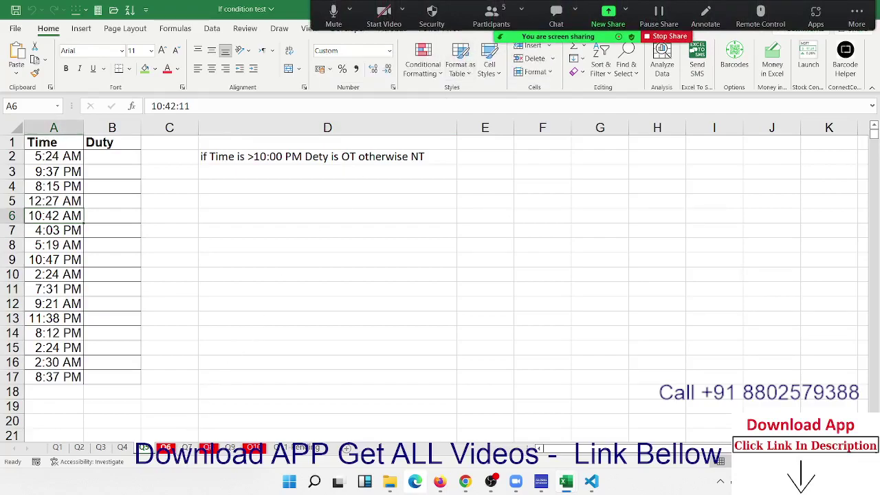
Step: On Q6, select Sujeet's marks B2:F2 and read the And and nested-If result notes
{"action": "left_click", "coordinate": [166, 448]}
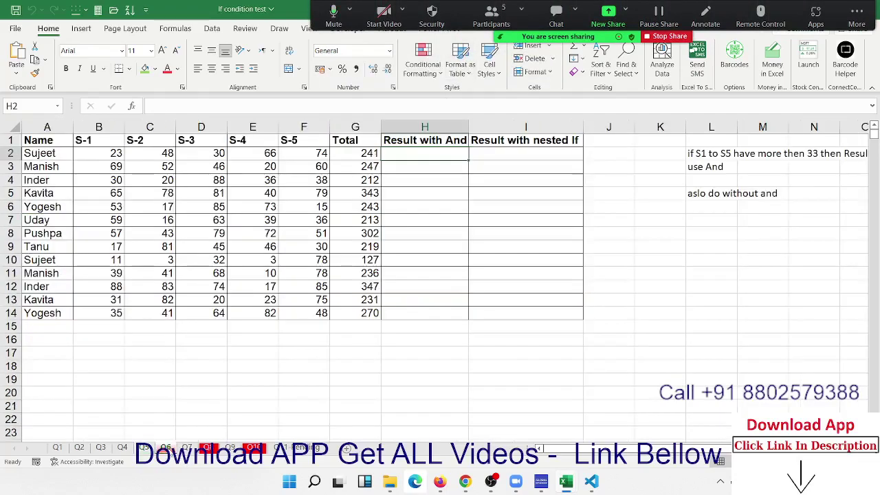
{"action": "left_click", "coordinate": [100, 158]}
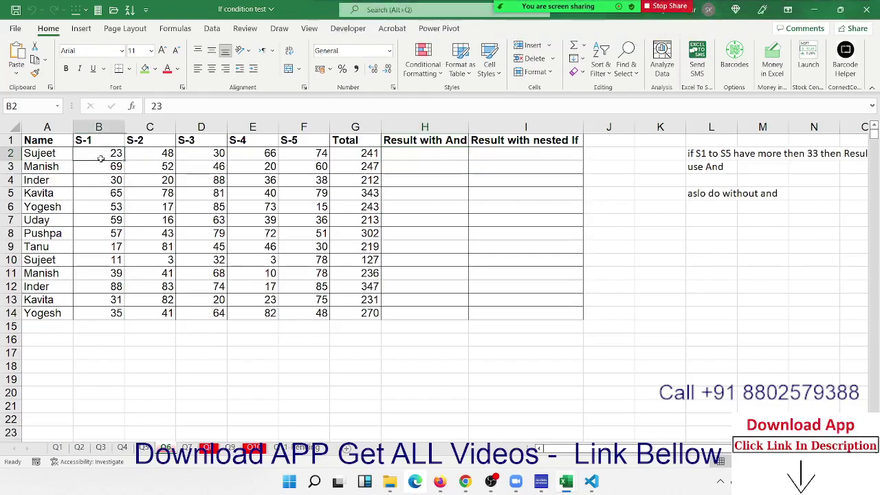
{"action": "left_click_drag", "start_coordinate": [100, 158], "coordinate": [306, 160]}
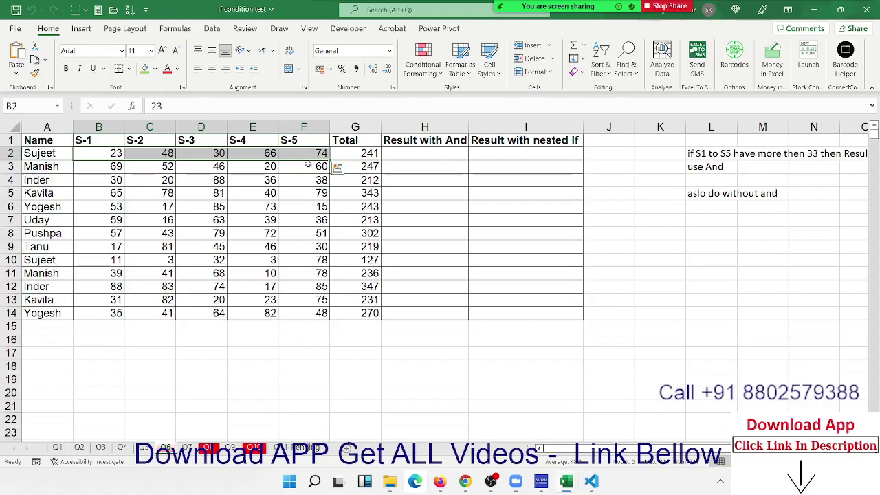
{"action": "left_click", "coordinate": [437, 155]}
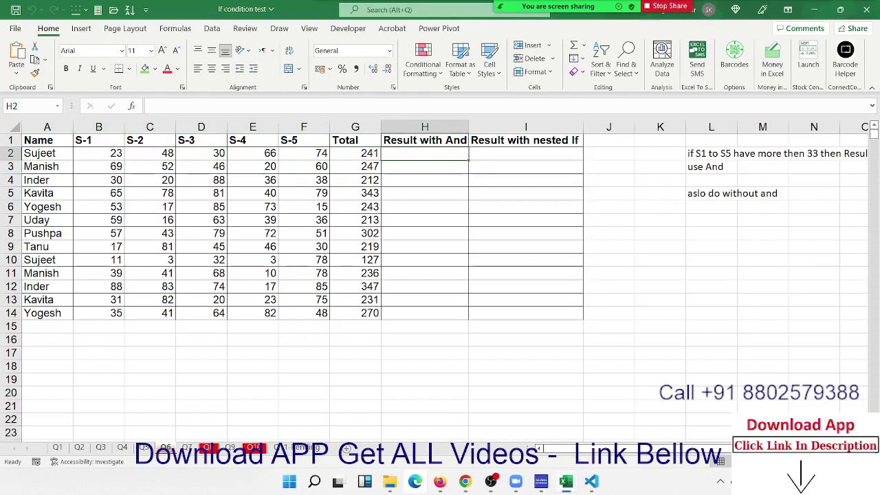
{"action": "scroll", "coordinate": [670, 231], "scroll_direction": "right", "scroll_amount": 3}
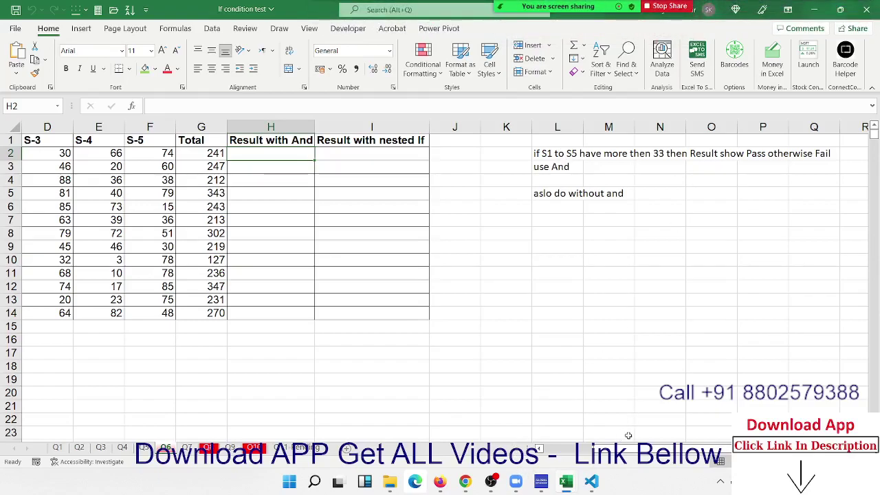
{"action": "scroll", "coordinate": [629, 450], "scroll_direction": "left", "scroll_amount": 1}
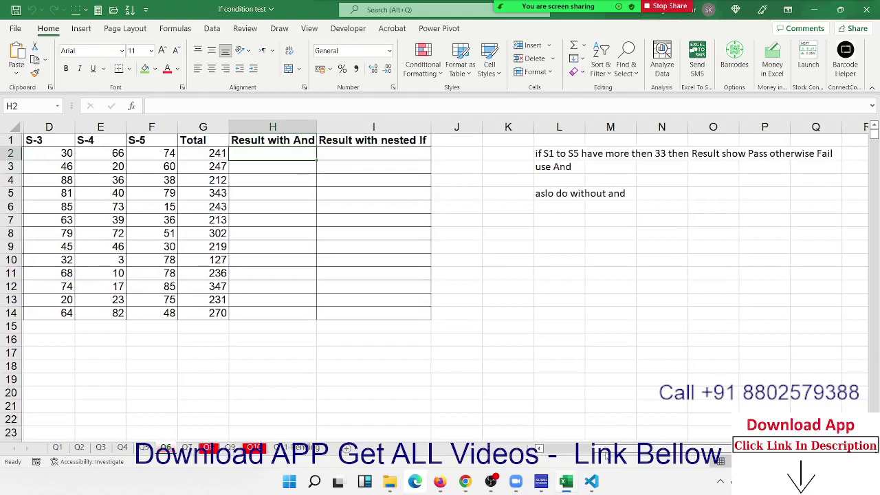
{"action": "scroll", "coordinate": [605, 451], "scroll_direction": "left", "scroll_amount": 3}
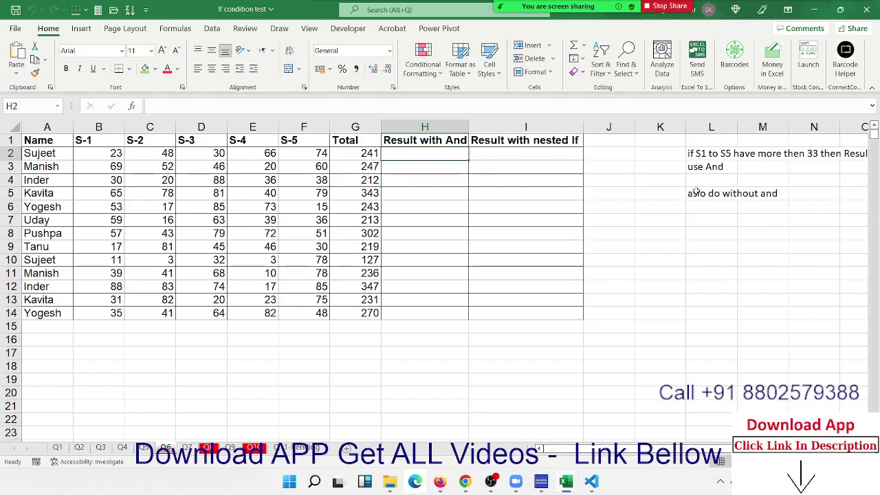
{"action": "left_click", "coordinate": [696, 193]}
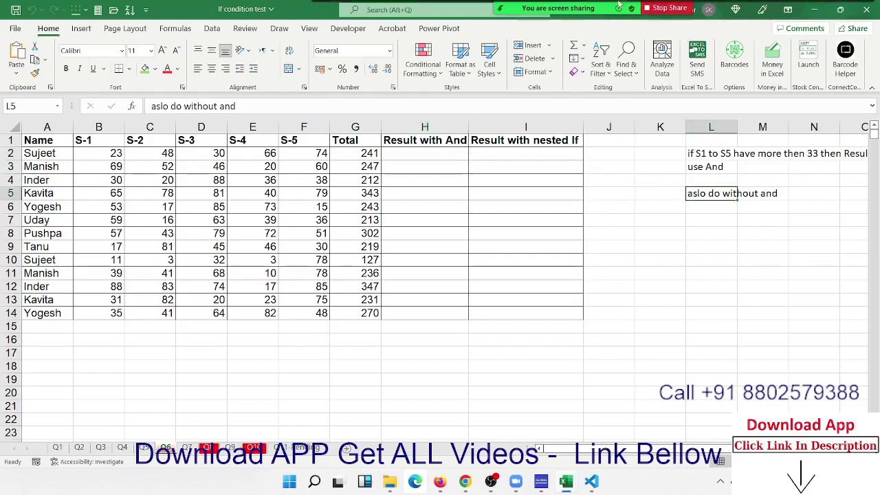
Step: Open and close the meeting participants list
{"action": "left_click", "coordinate": [504, 22]}
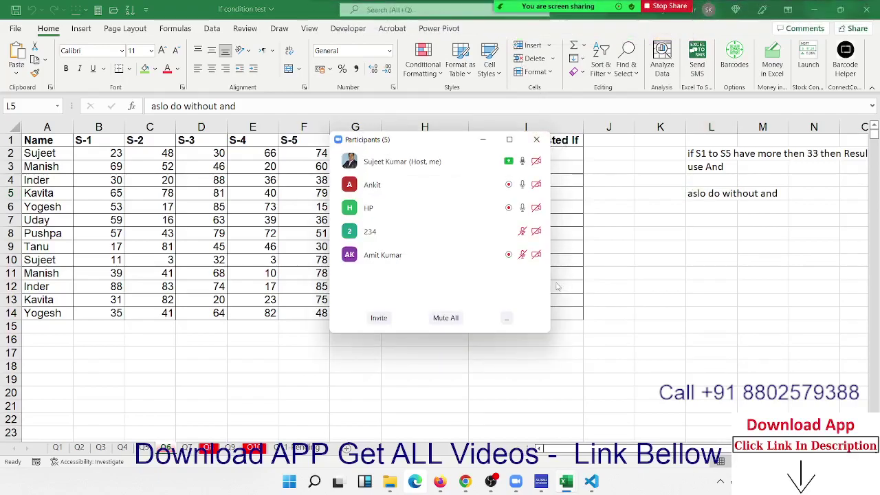
{"action": "mouse_move", "coordinate": [546, 164]}
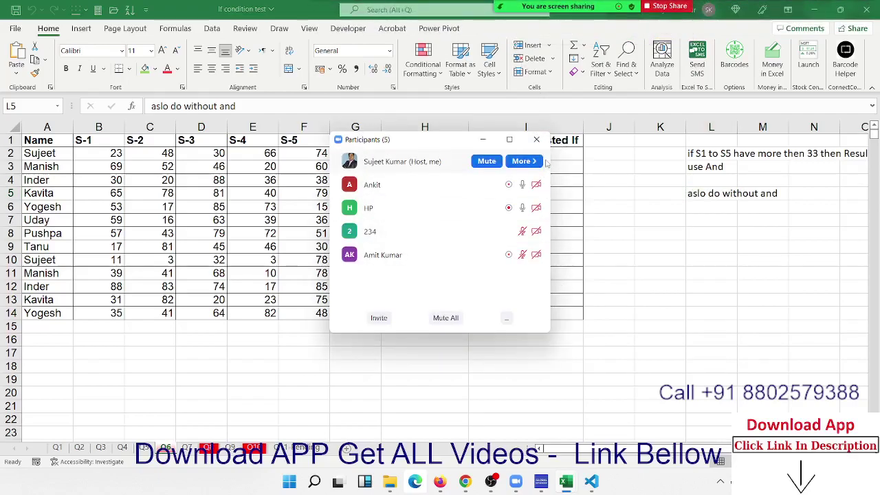
{"action": "left_click", "coordinate": [535, 140]}
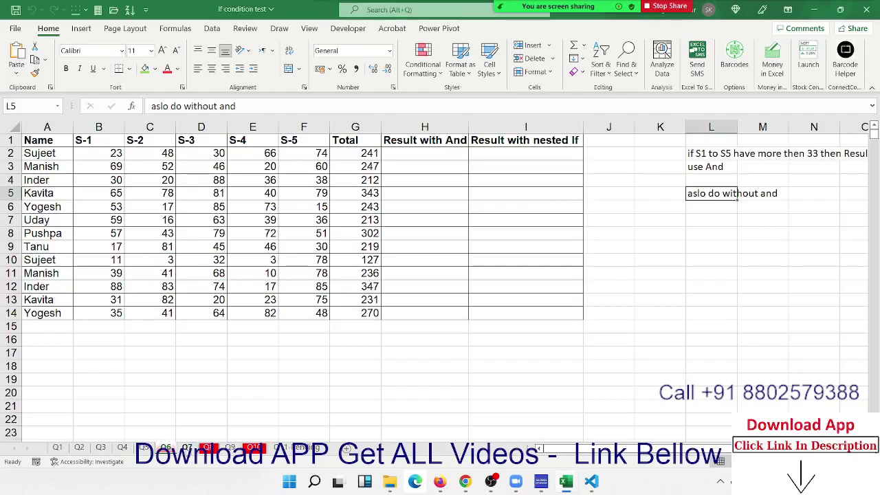
Step: Switch to the Q7 grade sheet and select the empty Grade cells C2:C11
{"action": "left_click", "coordinate": [187, 448]}
{"action": "left_click", "coordinate": [232, 242]}
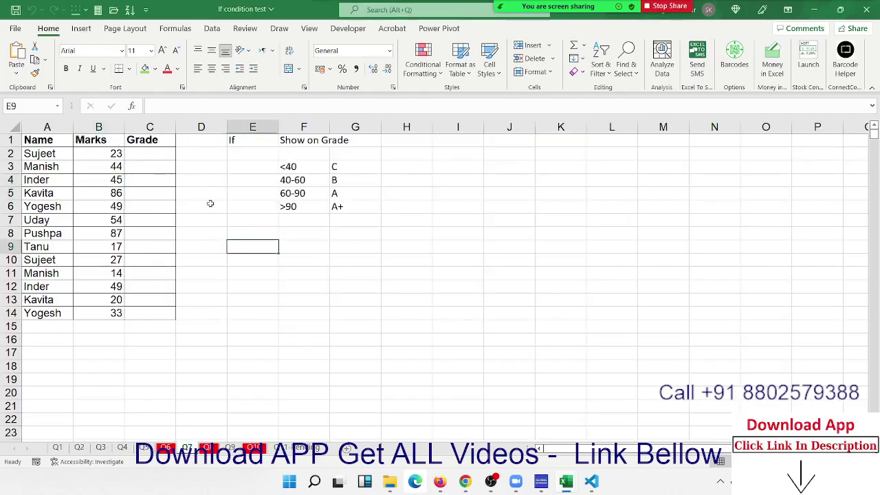
{"action": "left_click_drag", "start_coordinate": [133, 154], "coordinate": [139, 279]}
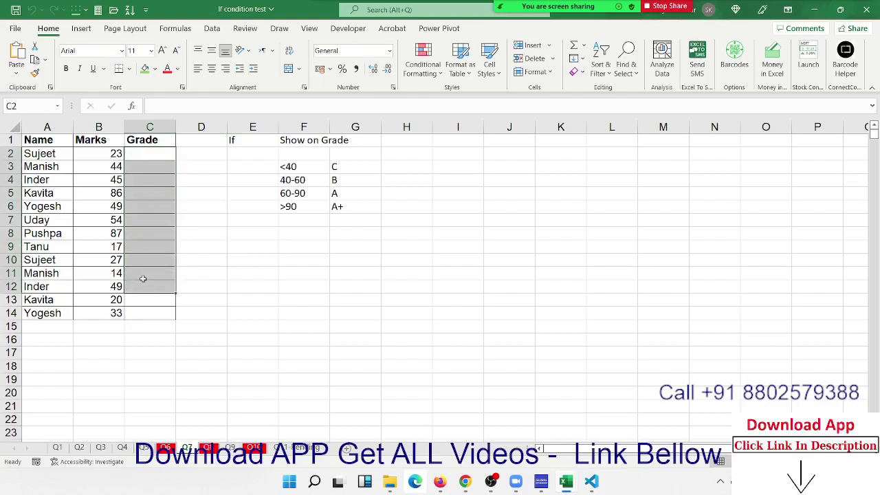
{"action": "left_click", "coordinate": [164, 249]}
Step: Go through the grade bands: <40 C, 40-60 B, 60-90 A, >90 A+
{"action": "left_click", "coordinate": [301, 169]}
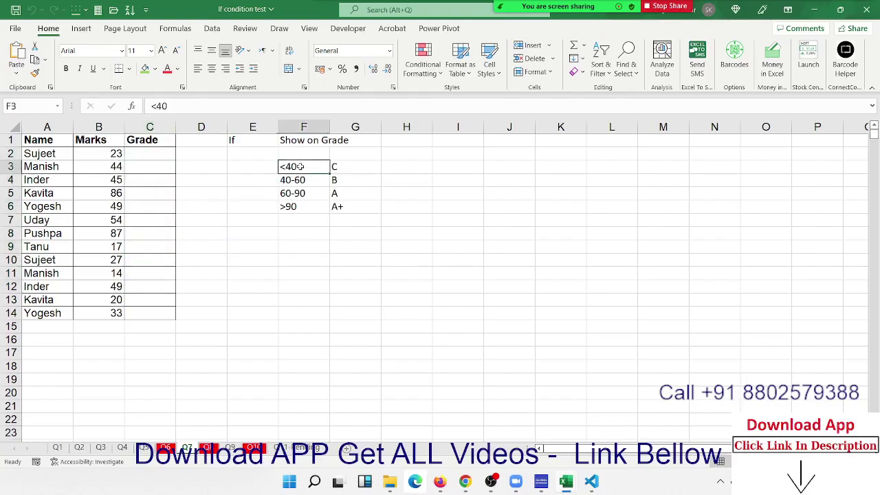
{"action": "left_click", "coordinate": [334, 167]}
{"action": "left_click", "coordinate": [313, 178]}
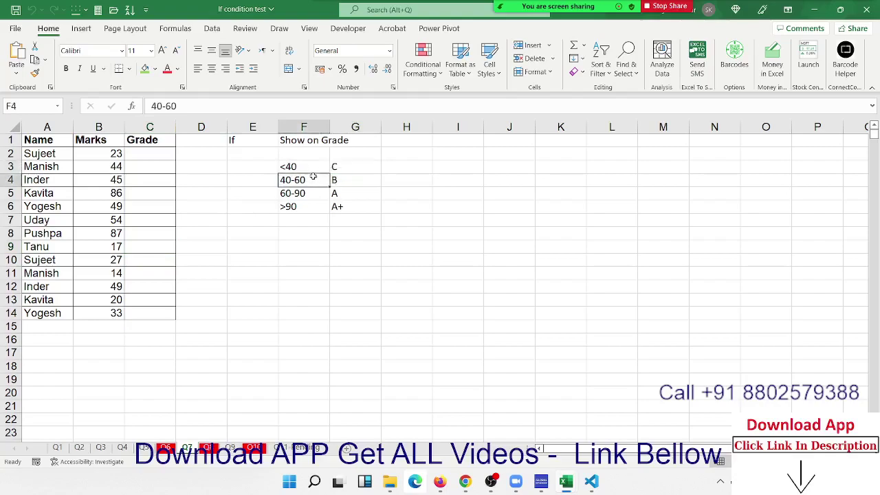
{"action": "left_click", "coordinate": [338, 178]}
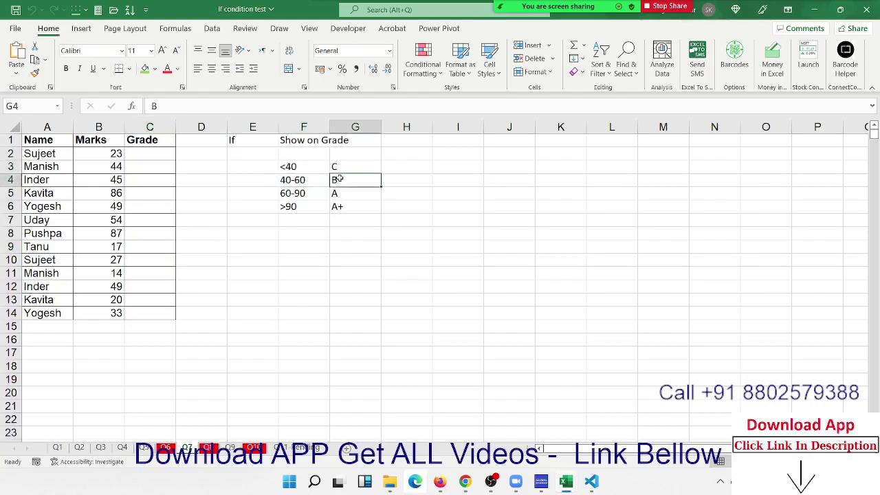
{"action": "left_click", "coordinate": [298, 194]}
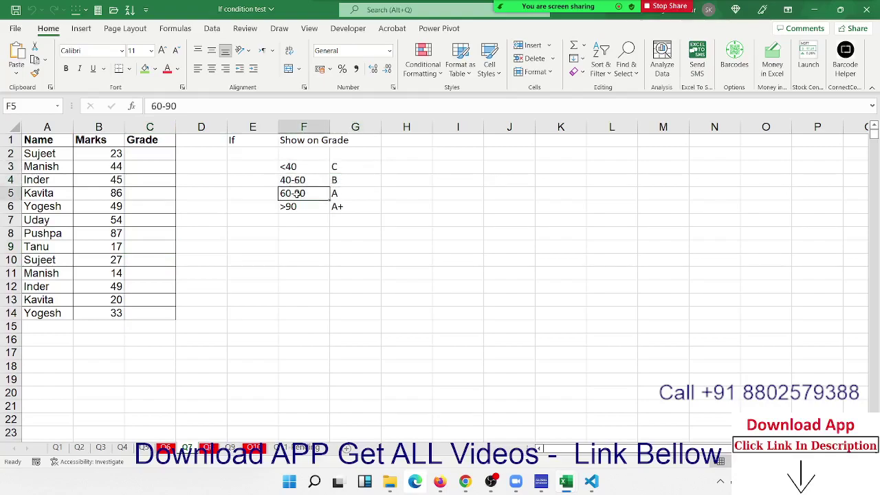
{"action": "left_click", "coordinate": [333, 193]}
{"action": "left_click", "coordinate": [311, 205]}
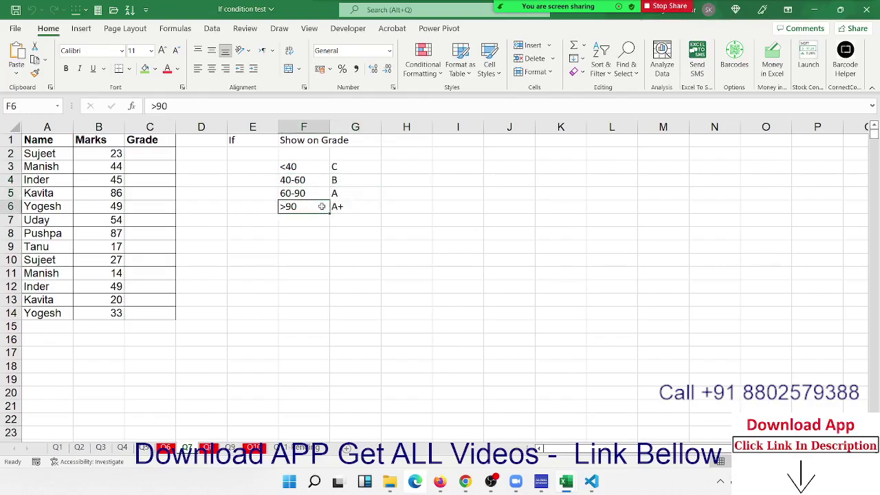
{"action": "left_click", "coordinate": [338, 207]}
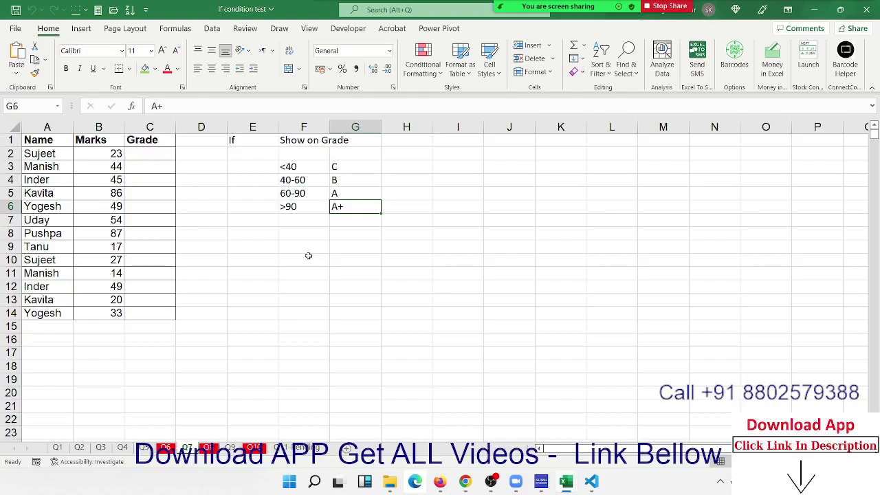
Step: Select the Grade cells down to row 14, then move to the Q8 sales incentive sheet
{"action": "left_click", "coordinate": [142, 156]}
{"action": "left_click", "coordinate": [146, 187]}
{"action": "left_click", "coordinate": [139, 255]}
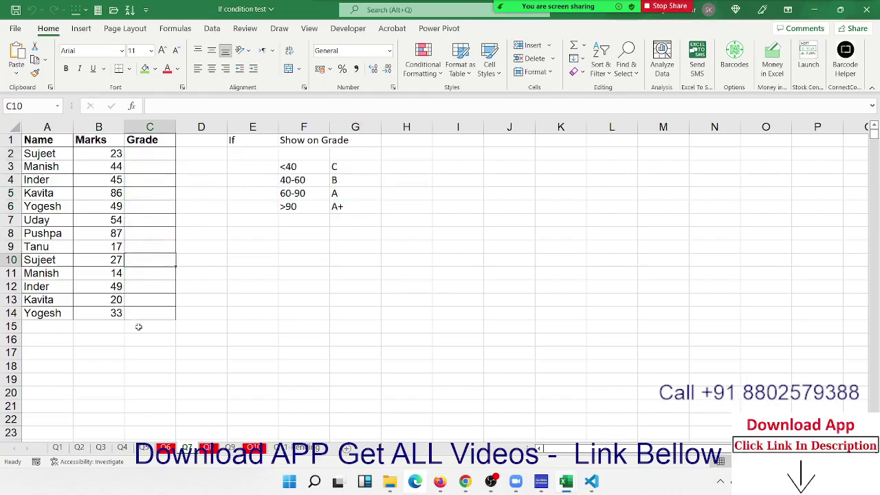
{"action": "left_click_drag", "start_coordinate": [145, 314], "coordinate": [142, 153]}
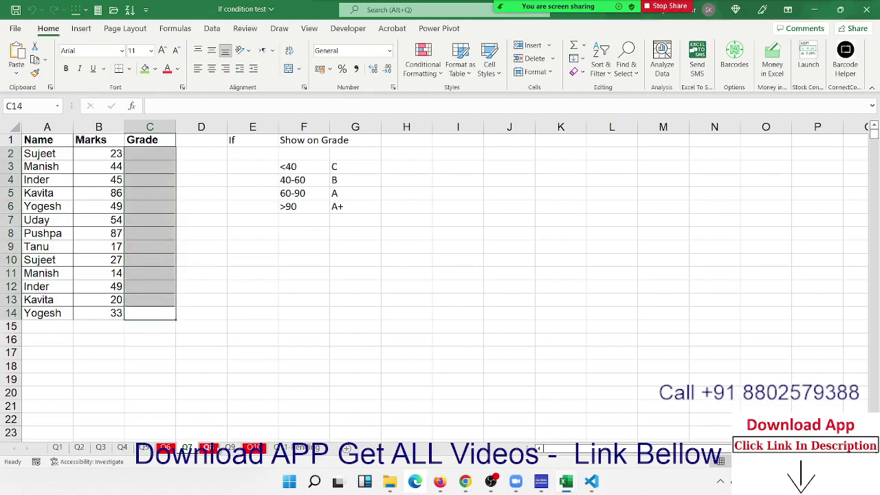
{"action": "left_click", "coordinate": [208, 448]}
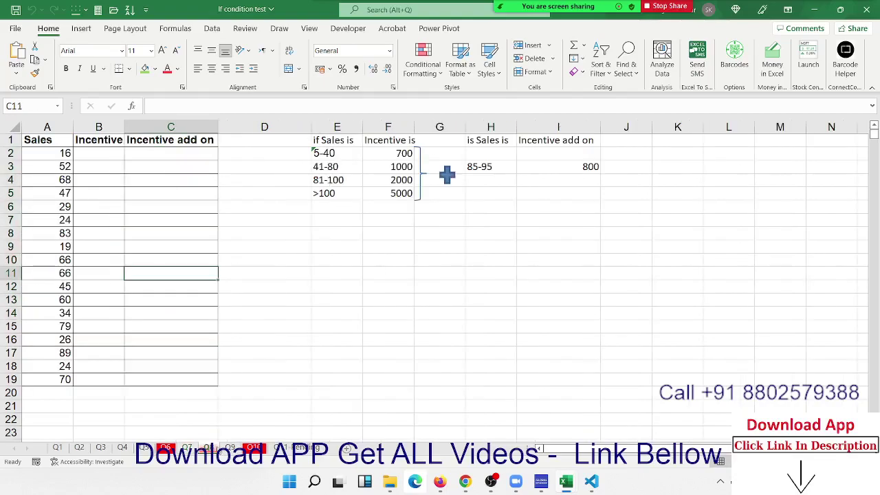
Step: Review Q8's slab table E2:F5, the 85-95 add-on rule and cells C2:C11, then go to Q9
{"action": "left_click", "coordinate": [114, 153]}
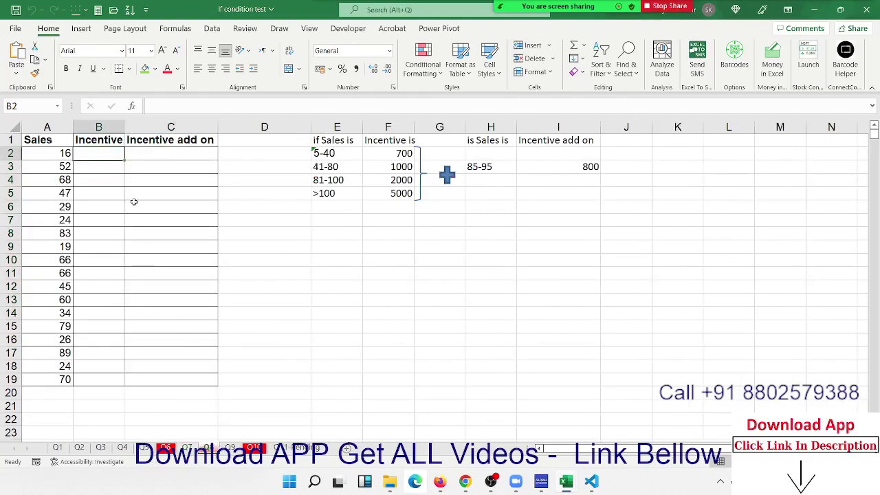
{"action": "left_click_drag", "start_coordinate": [346, 157], "coordinate": [378, 190]}
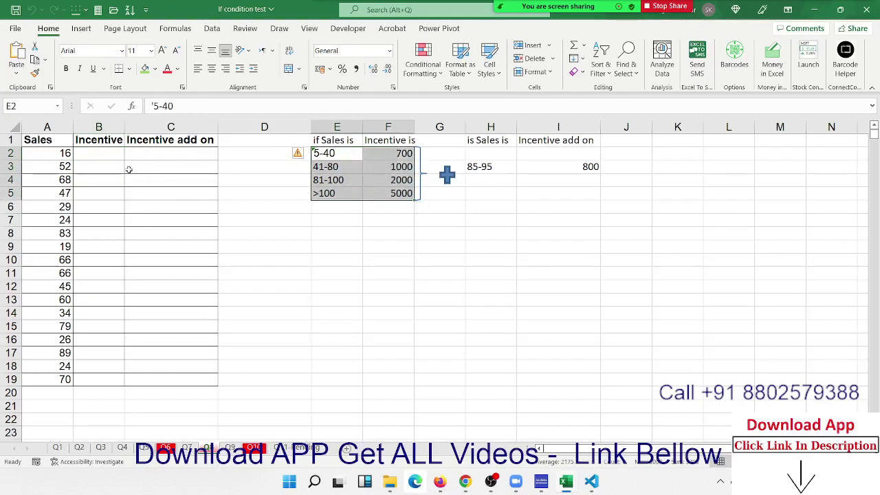
{"action": "left_click_drag", "start_coordinate": [497, 171], "coordinate": [561, 169]}
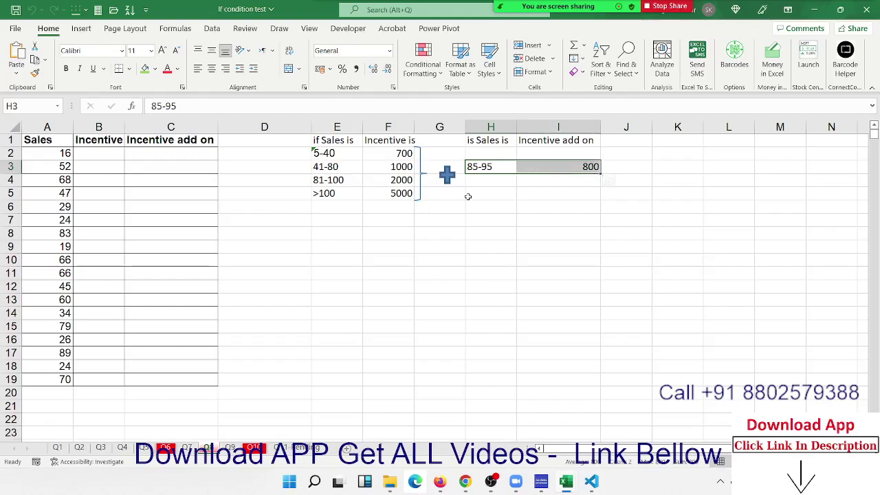
{"action": "left_click", "coordinate": [189, 157]}
{"action": "left_click_drag", "start_coordinate": [189, 157], "coordinate": [183, 275]}
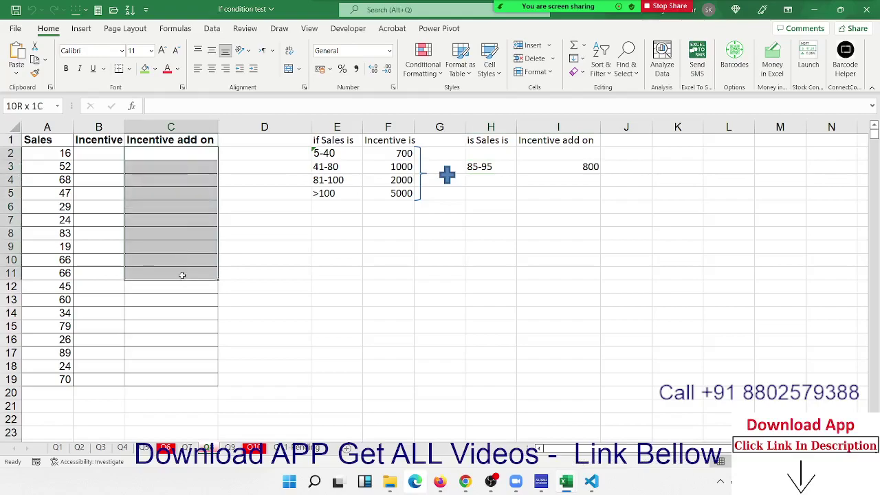
{"action": "left_click", "coordinate": [390, 153]}
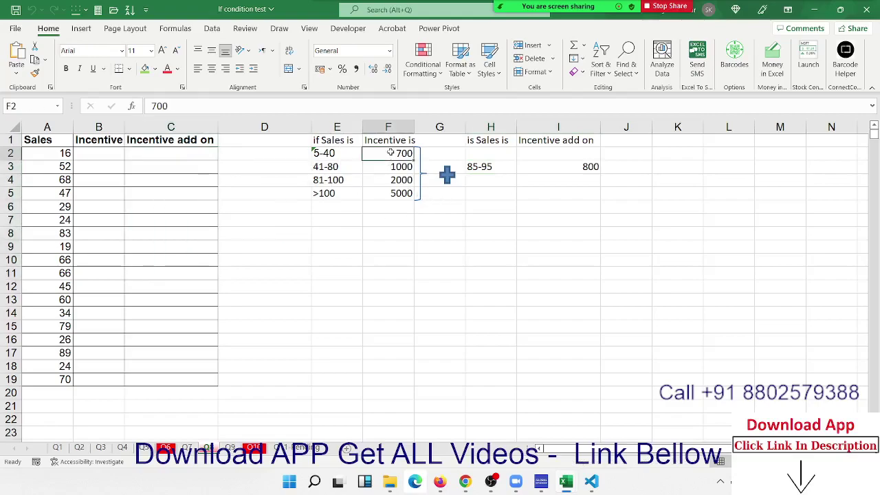
{"action": "left_click", "coordinate": [94, 154]}
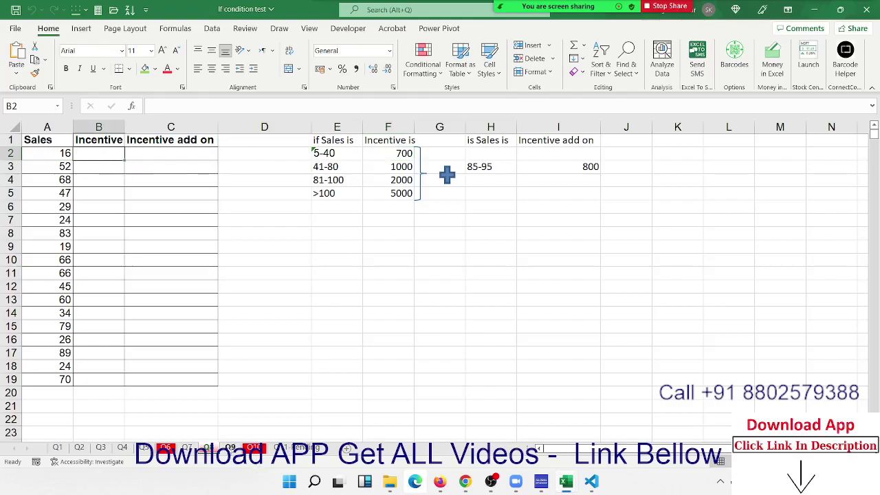
{"action": "left_click", "coordinate": [231, 448]}
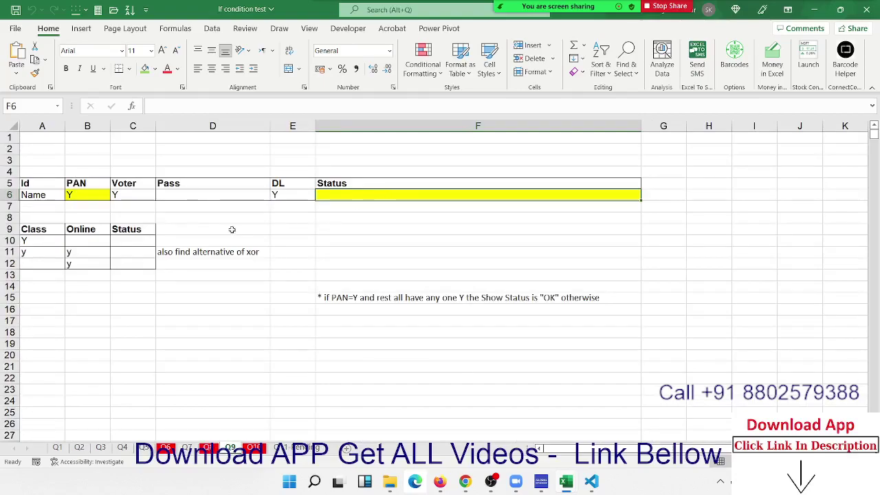
Step: Check the PAN, Voter and Pass entries in row 6 of Q9, then open the Q10 sheet
{"action": "left_click", "coordinate": [91, 193]}
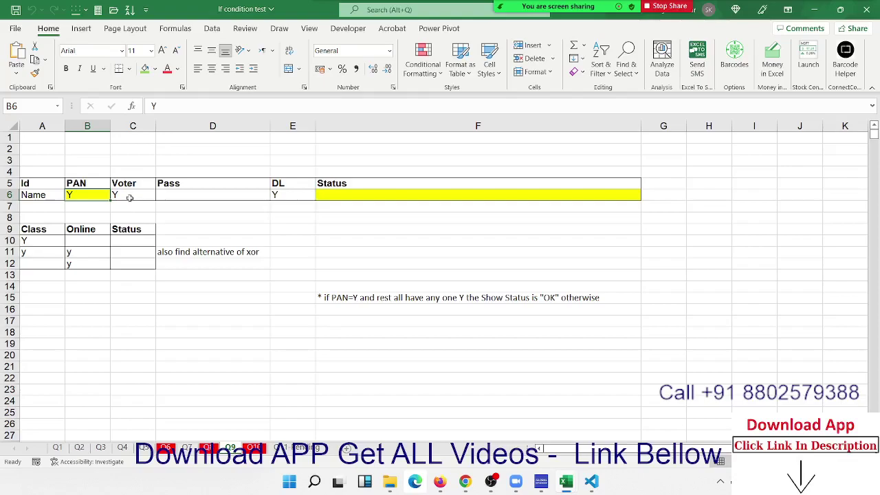
{"action": "mouse_move", "coordinate": [128, 196]}
{"action": "left_mouse_down"}
{"action": "mouse_move", "coordinate": [299, 189]}
{"action": "mouse_move", "coordinate": [295, 206]}
{"action": "left_mouse_up"}
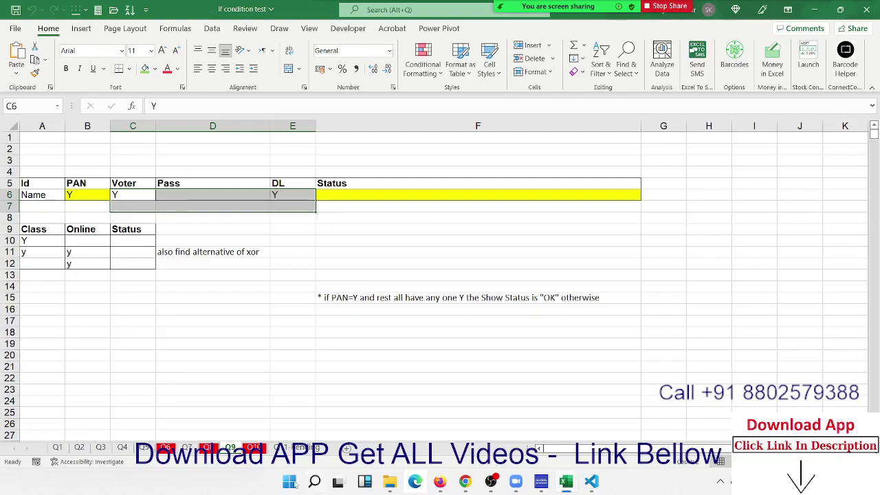
{"action": "left_click", "coordinate": [253, 448]}
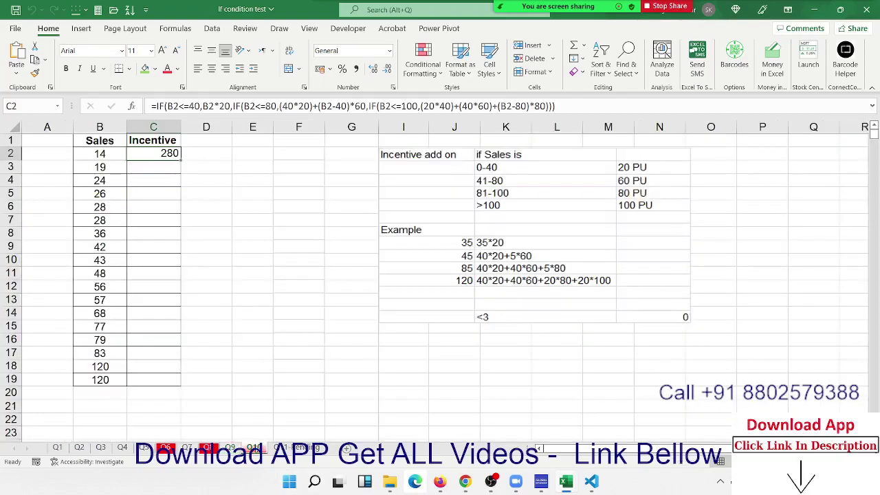
{"action": "left_click", "coordinate": [220, 216]}
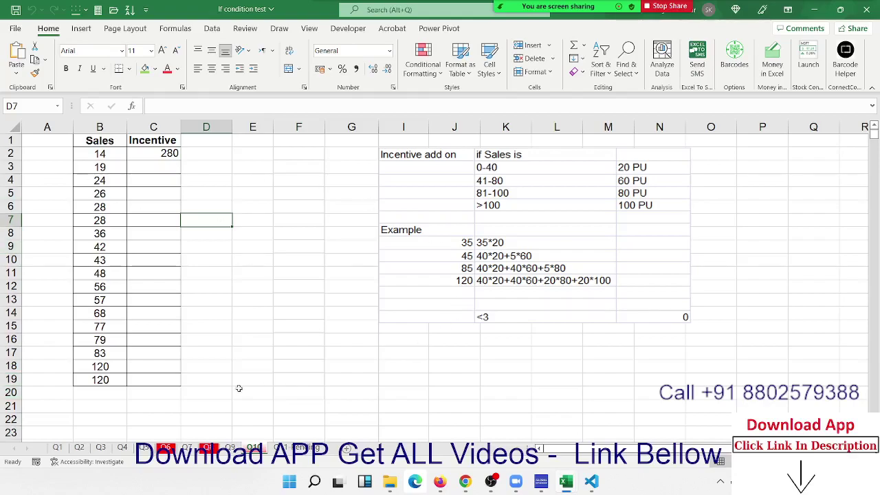
{"action": "left_click", "coordinate": [294, 339]}
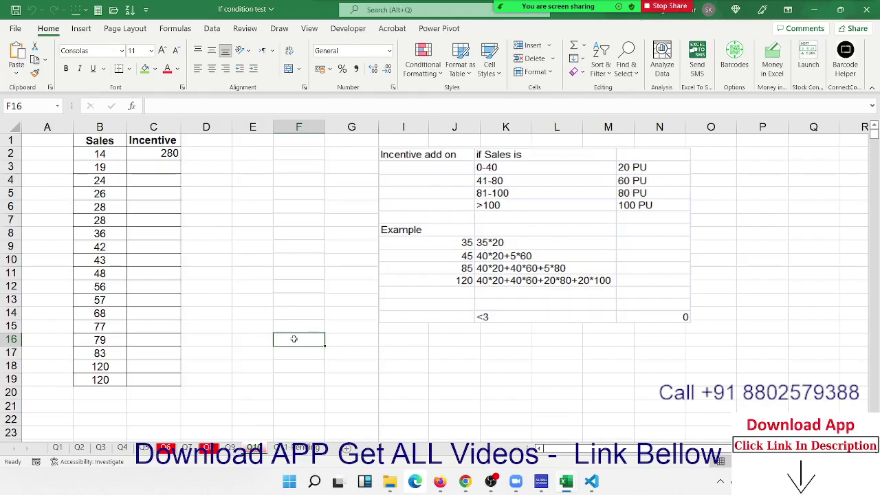
Step: Enter the range 0-100 with rate 3.45 in F16:G16, shown as a plain number
{"action": "type", "text": "0-100"}
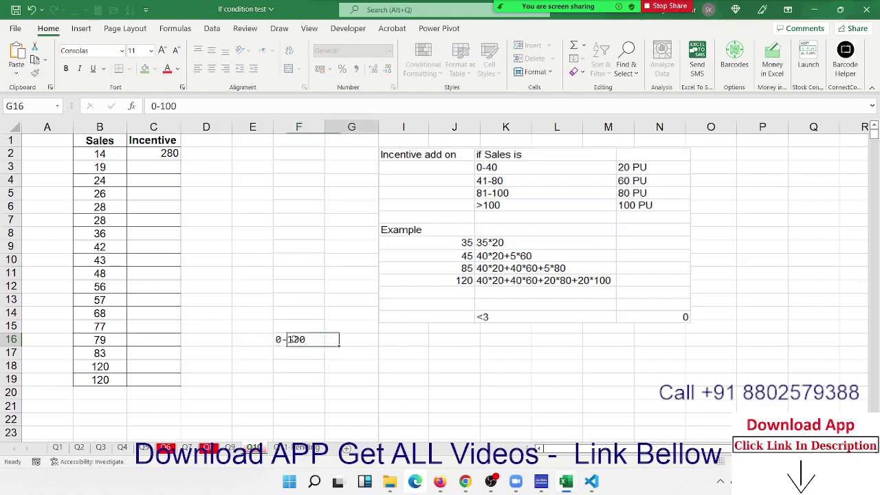
{"action": "key", "text": "Tab"}
{"action": "type", "text": "3.4"}
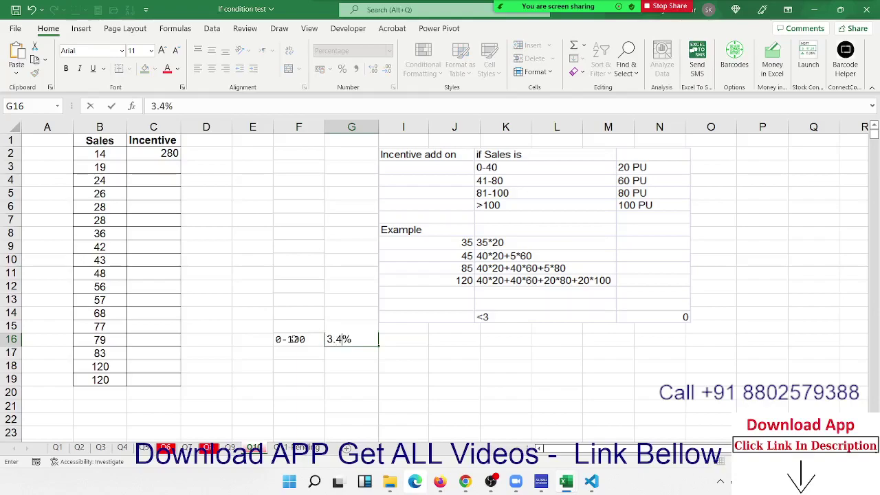
{"action": "type", "text": "5"}
{"action": "key", "text": "Delete"}
{"action": "key", "text": "Return"}
{"action": "key", "text": "Up"}
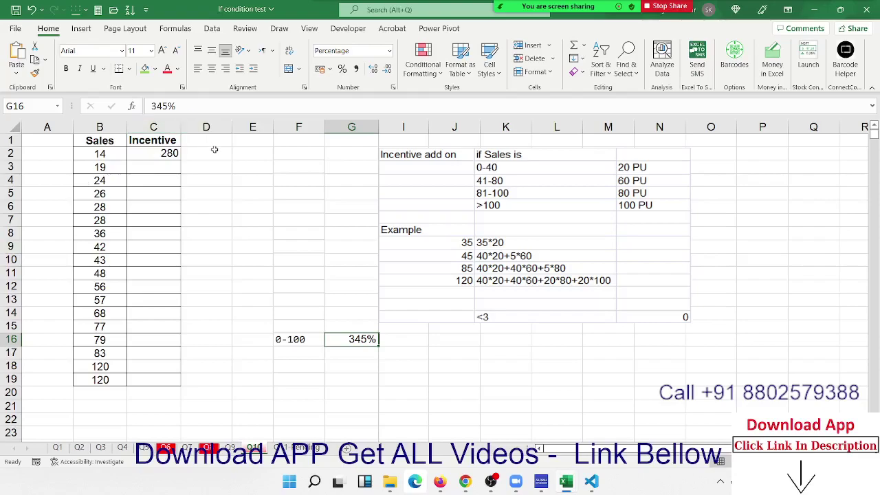
{"action": "key", "text": "ctrl+shift+asciitilde"}
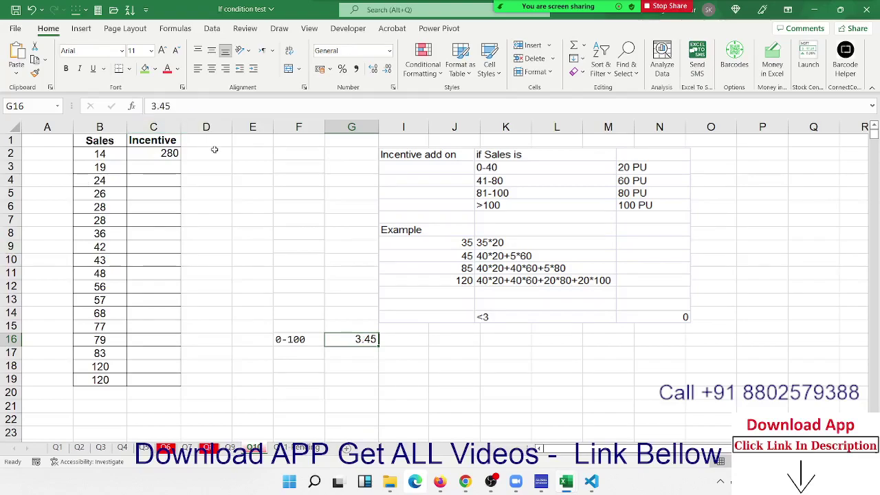
{"action": "key", "text": "Left"}
{"action": "key", "text": "Down"}
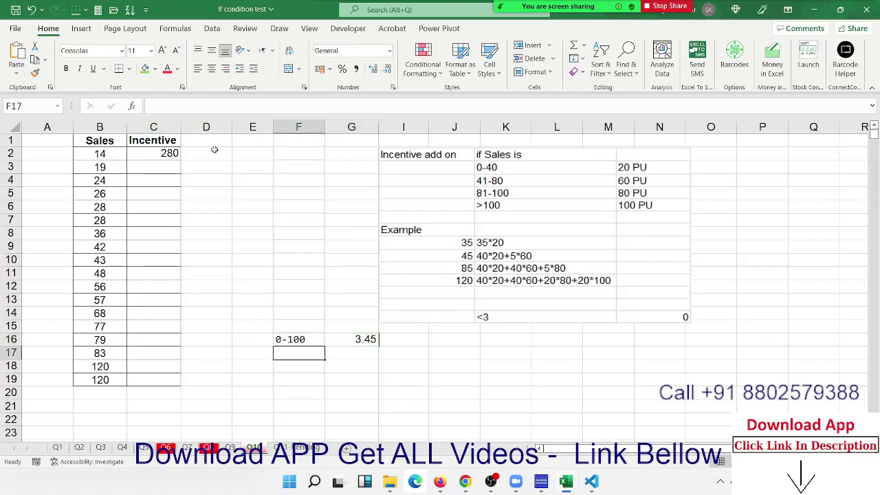
Step: Add 100-200 at 4.25 and 200-400 at 5.33 in rows 17 and 18
{"action": "type", "text": "100-"}
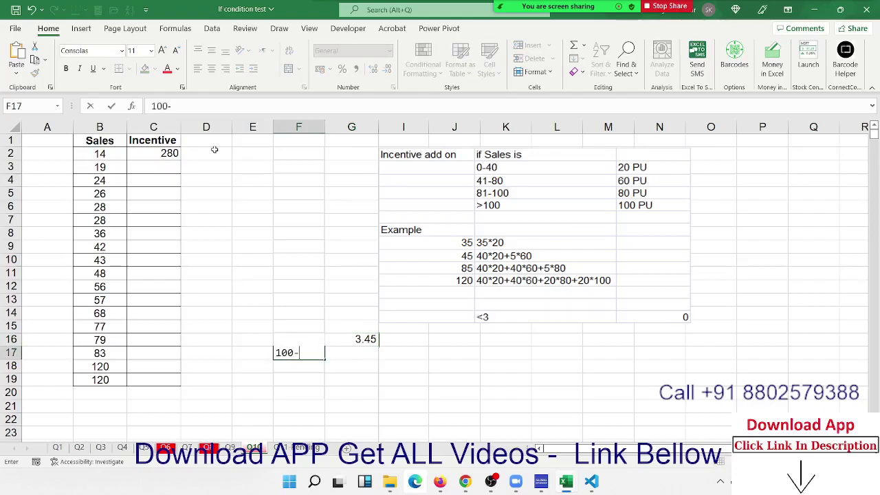
{"action": "type", "text": "200"}
{"action": "key", "text": "Tab"}
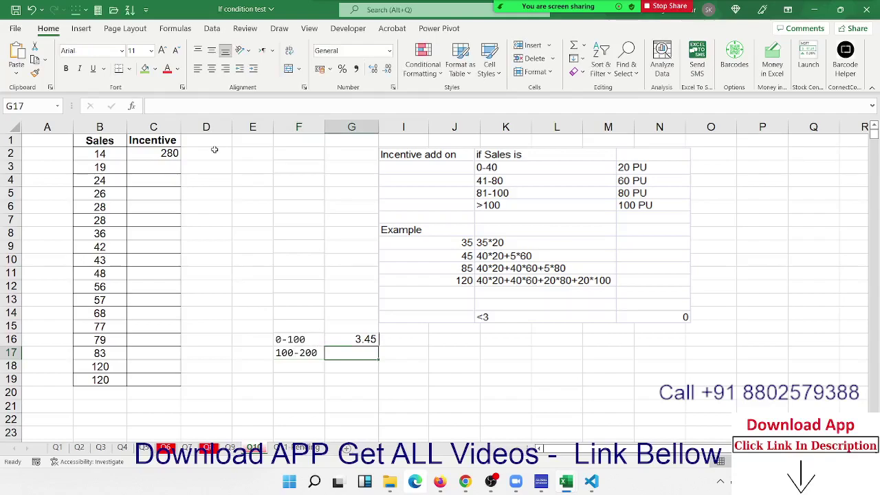
{"action": "type", "text": "4.25"}
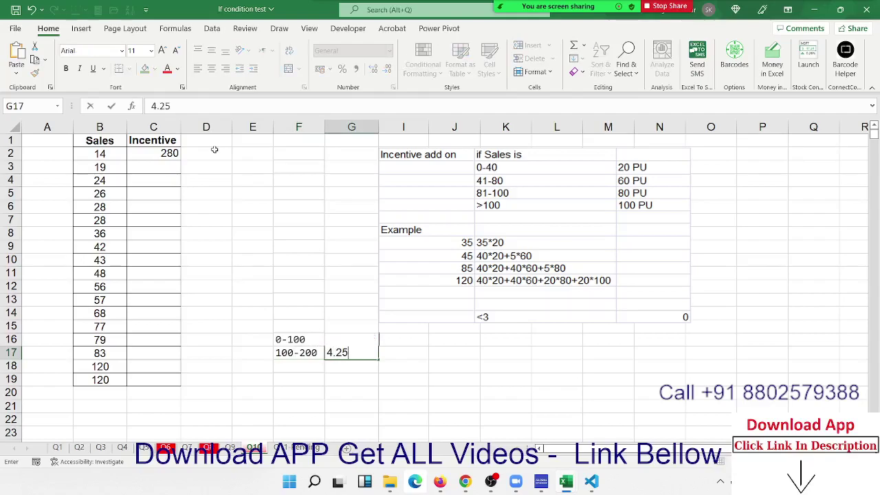
{"action": "key", "text": "Return"}
{"action": "key", "text": "Up"}
{"action": "key", "text": "Left"}
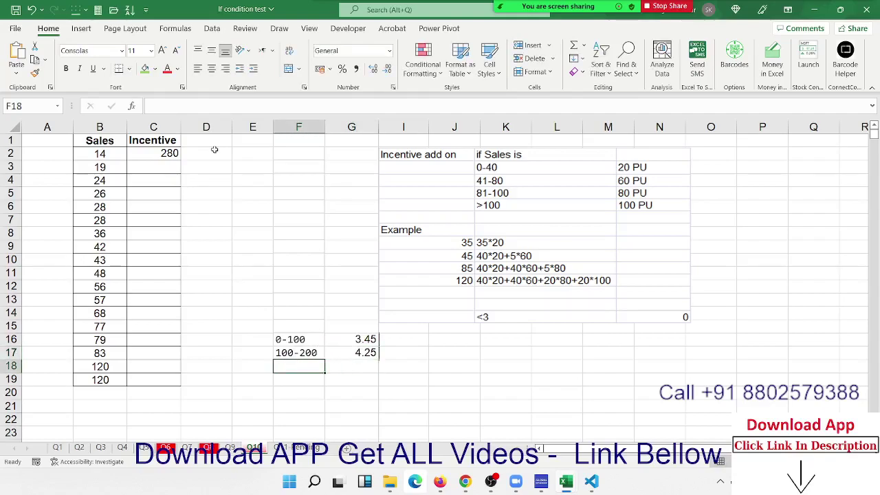
{"action": "key", "text": "Down"}
{"action": "type", "text": "200-400"}
{"action": "key", "text": "Tab"}
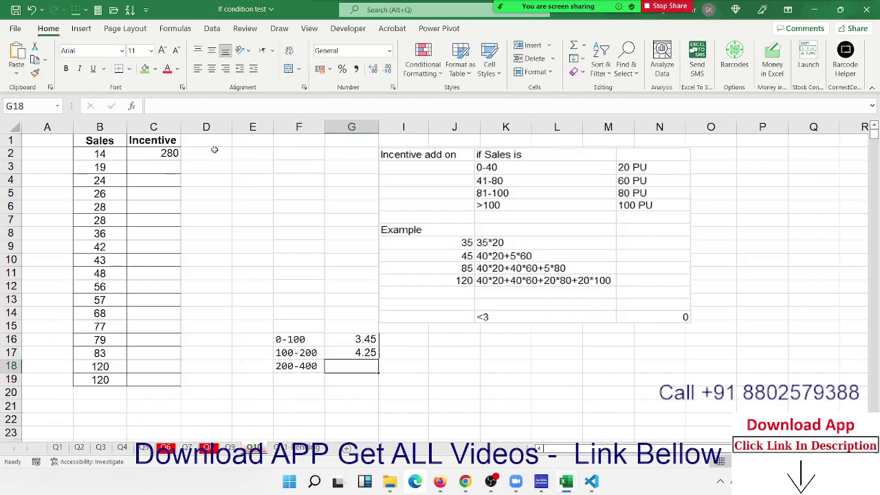
{"action": "type", "text": "5."}
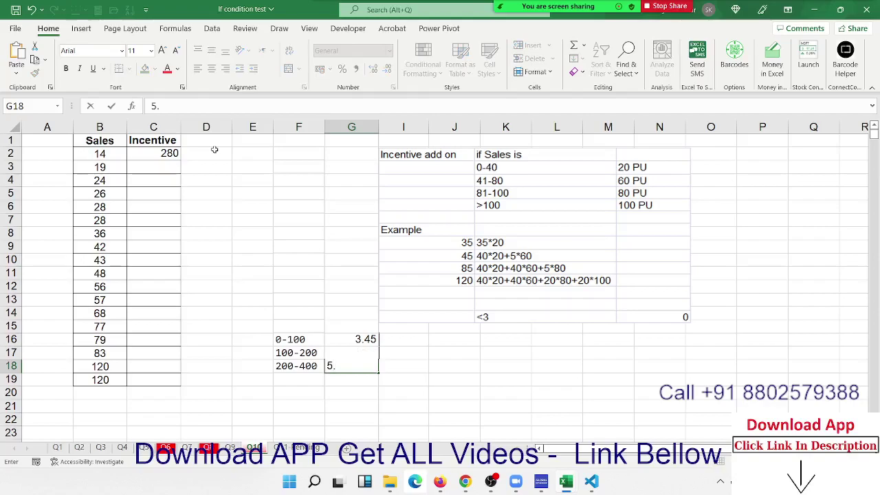
{"action": "type", "text": "33"}
{"action": "key", "text": "Return"}
Step: Enter 240 in J17 as a plain General-format number
{"action": "key", "text": "Up"}
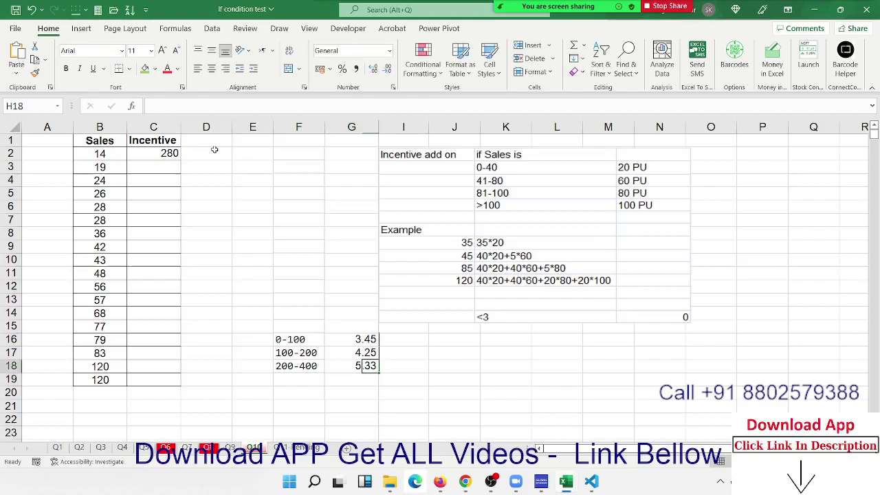
{"action": "key", "text": "Right"}
{"action": "key", "text": "Up"}
{"action": "key", "text": "Right"}
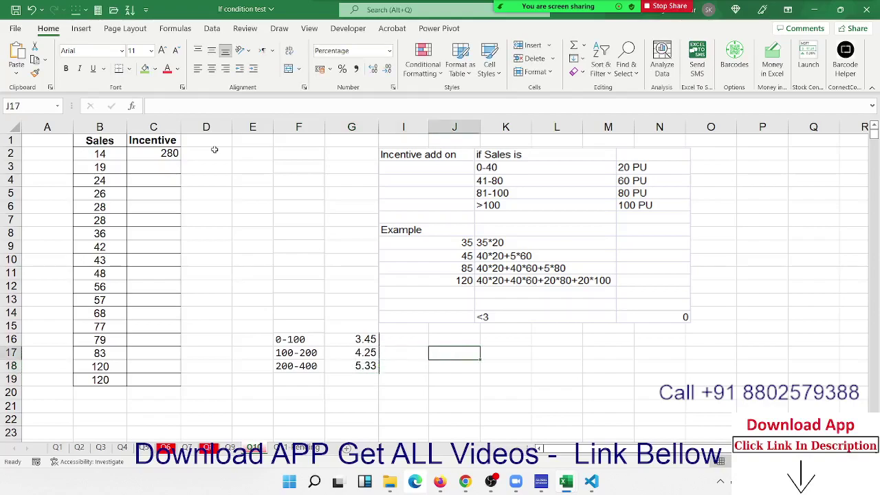
{"action": "type", "text": "240"}
{"action": "key", "text": "Delete"}
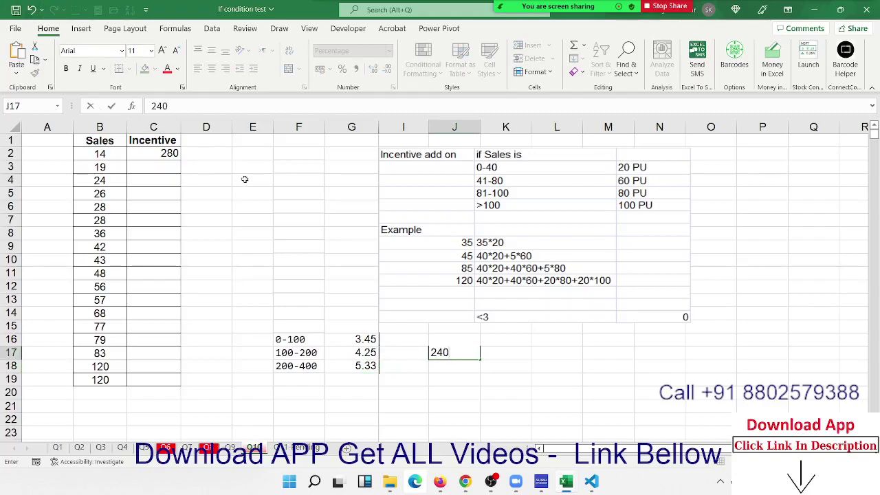
{"action": "key", "text": "ctrl+Return"}
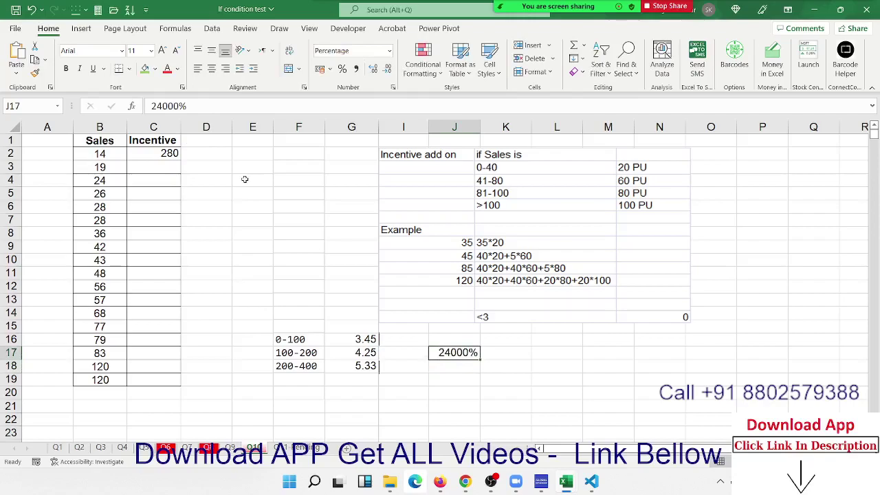
{"action": "key", "text": "ctrl+shift+asciitilde"}
{"action": "key", "text": "Right"}
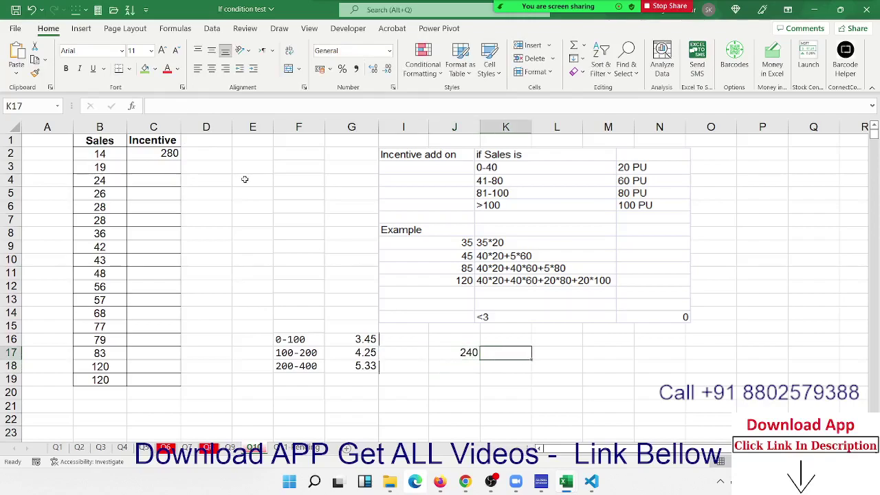
Step: Compute =J17*5.33 in K17, then clear the 1279.2 result
{"action": "type", "text": "="}
{"action": "key", "text": "Left"}
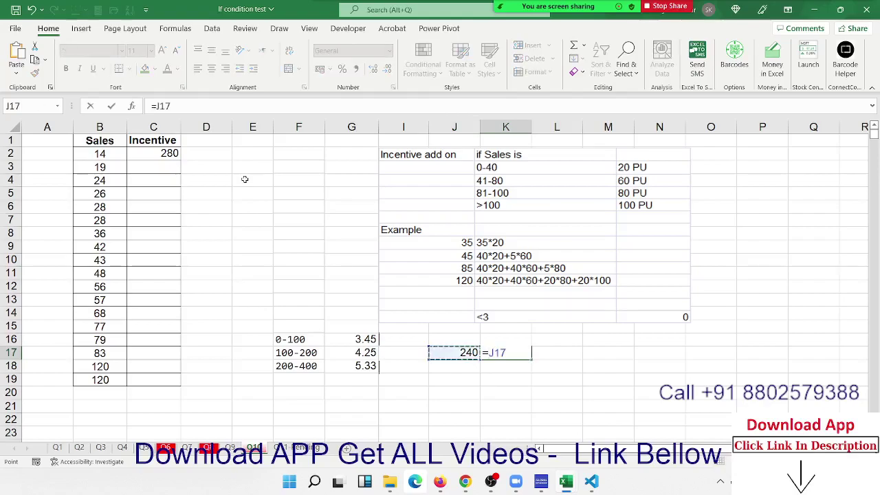
{"action": "type", "text": "*5.3"}
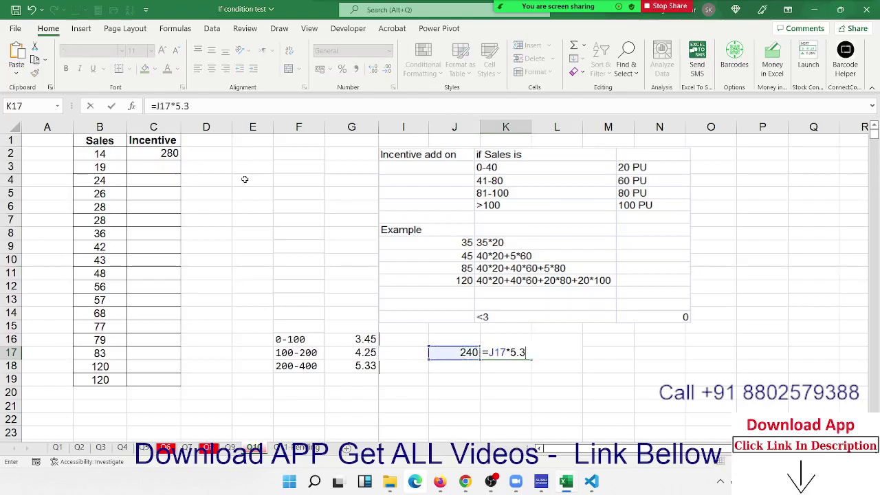
{"action": "type", "text": "3"}
{"action": "key", "text": "Return"}
{"action": "key", "text": "Up"}
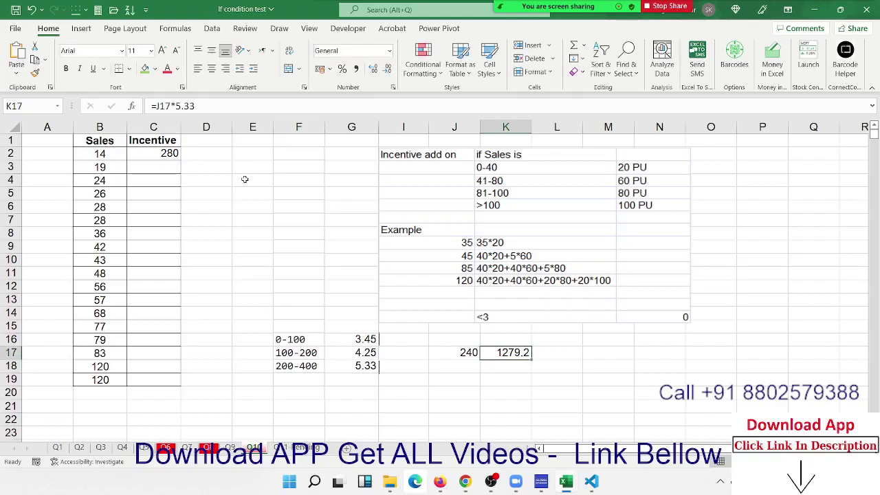
{"action": "key", "text": "Delete"}
Step: Step through column G to recheck the 3.45 and 4.25 rates
{"action": "key", "text": "Up"}
{"action": "key", "text": "Right"}
{"action": "key", "text": "Down"}
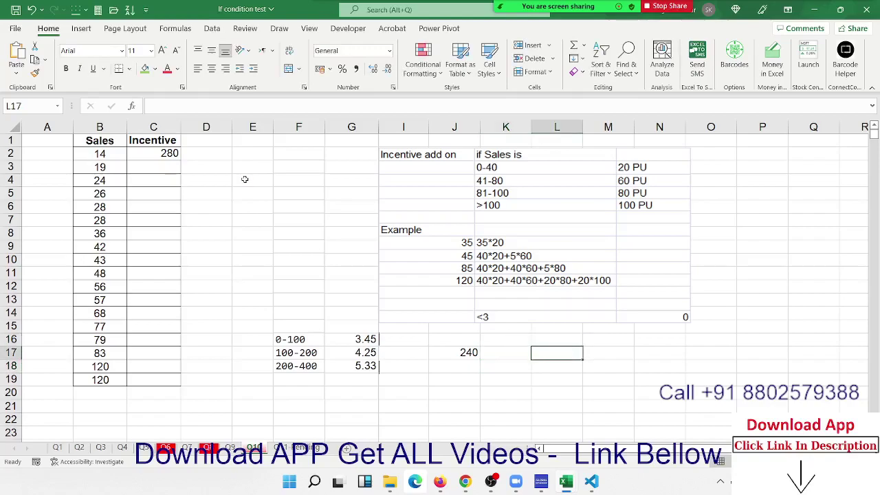
{"action": "key", "text": "Left"}
{"action": "key", "text": "Left"}
{"action": "key", "text": "Left"}
{"action": "key", "text": "Left"}
{"action": "key", "text": "Left"}
{"action": "key", "text": "Up"}
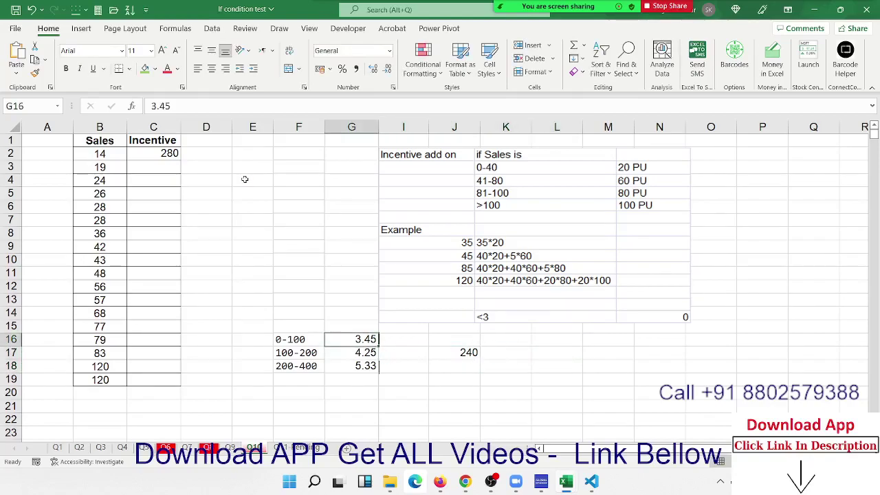
{"action": "key", "text": "Up"}
{"action": "key", "text": "Down"}
{"action": "key", "text": "Down"}
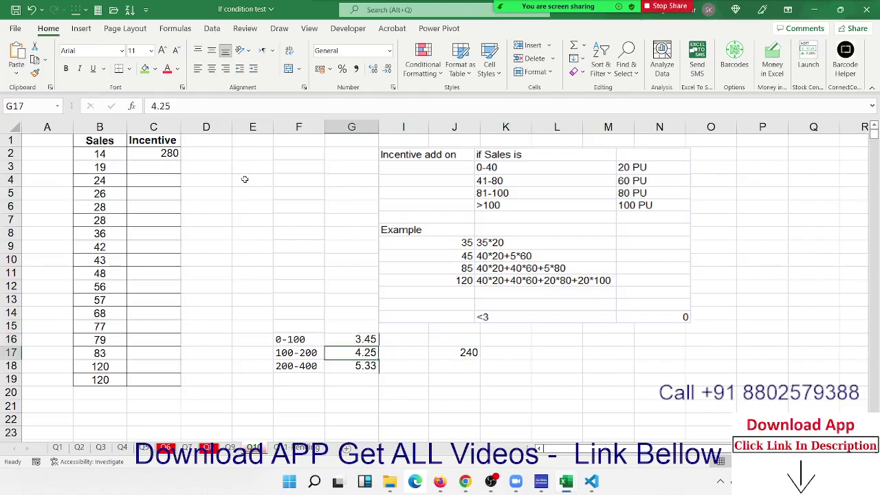
{"action": "key", "text": "Down"}
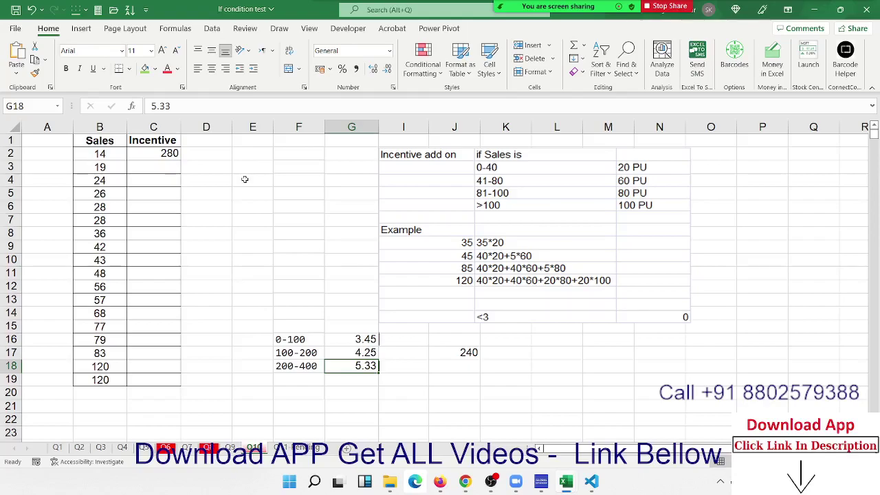
{"action": "key", "text": "Up"}
{"action": "key", "text": "Up"}
{"action": "key", "text": "Up"}
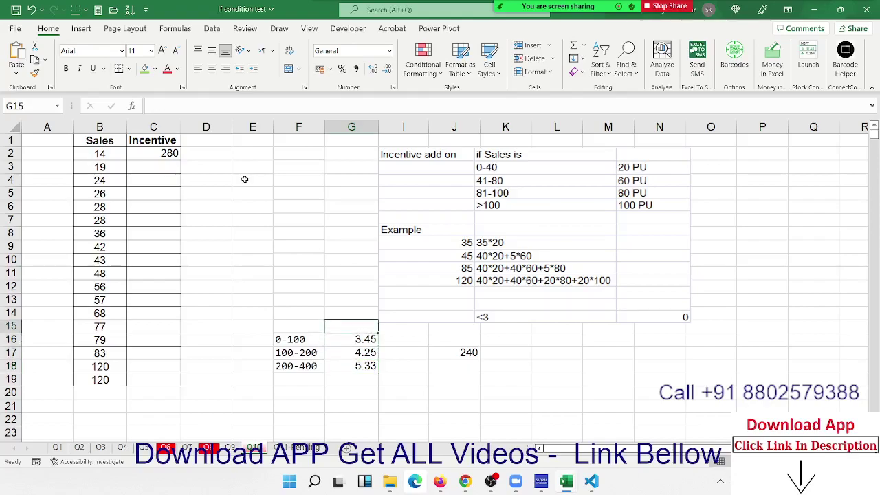
Step: Clear E16:J19 of the bands, rates and 240, then select the slab table picture
{"action": "mouse_move", "coordinate": [252, 339]}
{"action": "left_mouse_down"}
{"action": "mouse_move", "coordinate": [378, 339]}
{"action": "mouse_move", "coordinate": [475, 379]}
{"action": "left_mouse_up"}
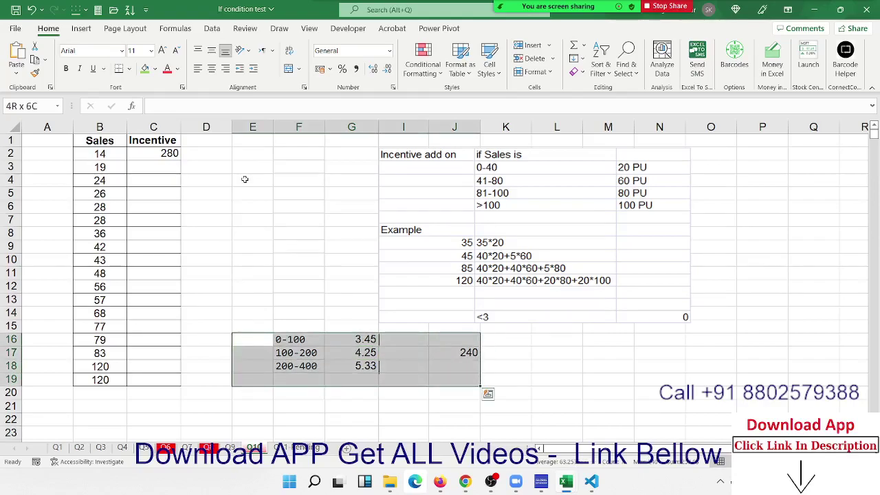
{"action": "key", "text": "Delete"}
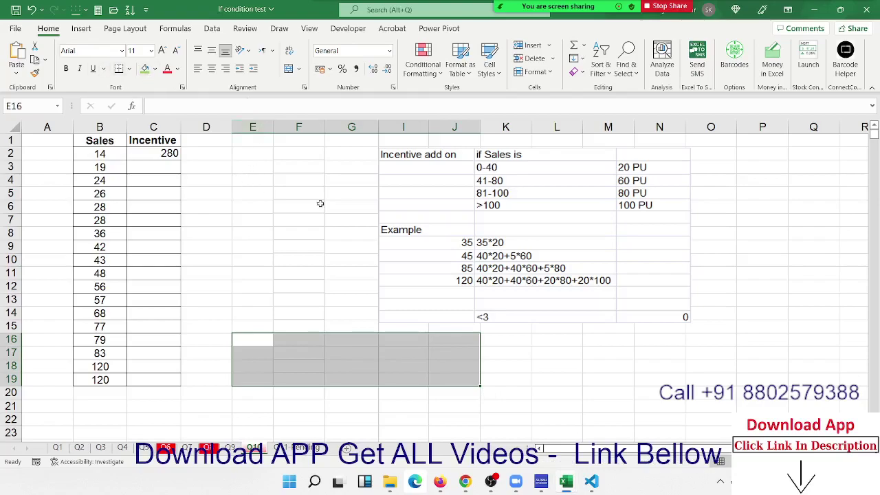
{"action": "left_click", "coordinate": [525, 176]}
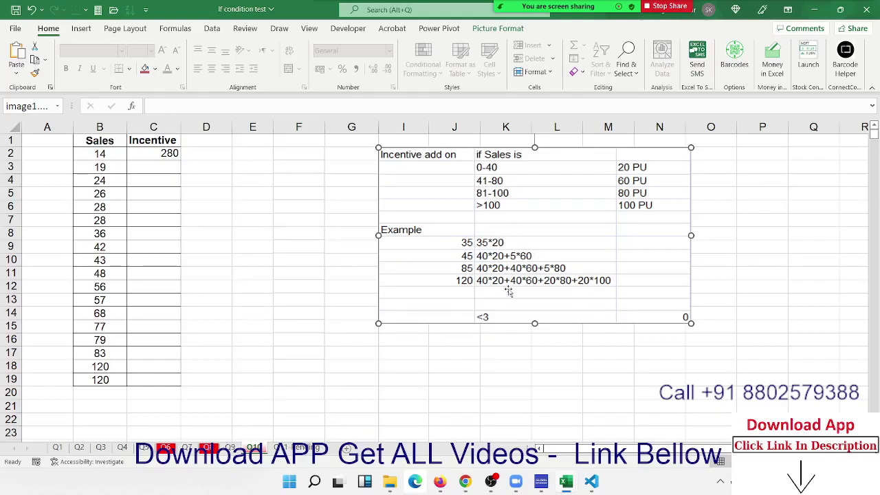
Step: Review the nested IF formula in C2 that returns 280
{"action": "left_click", "coordinate": [193, 163]}
{"action": "double_click", "coordinate": [167, 152]}
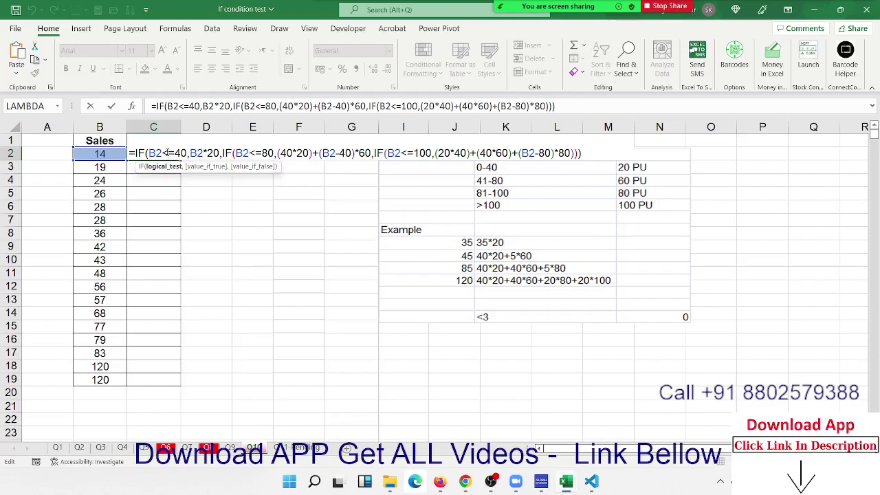
{"action": "key", "text": "Return"}
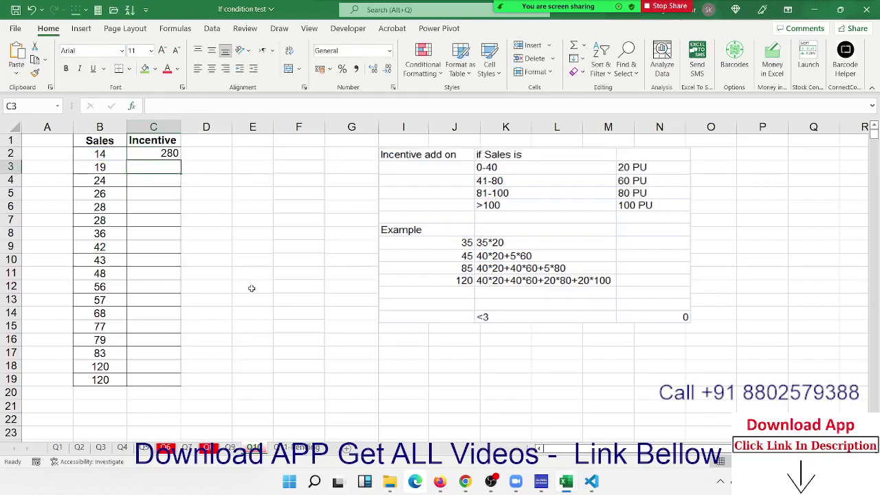
Step: Save the workbook and switch to WhatsApp Web in Firefox
{"action": "left_click", "coordinate": [264, 259]}
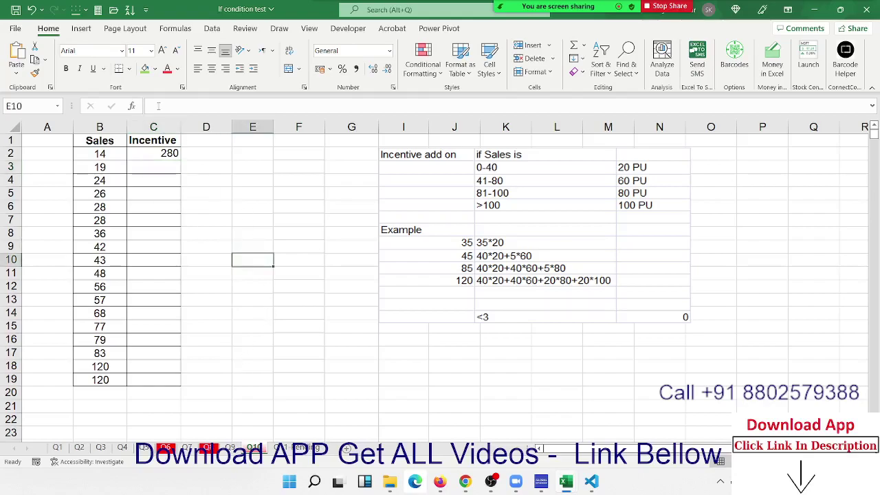
{"action": "left_click", "coordinate": [15, 11]}
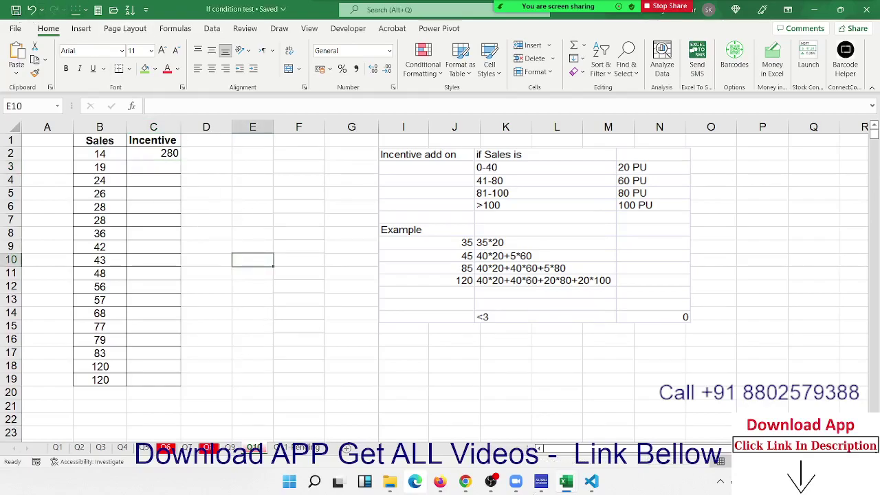
{"action": "left_click", "coordinate": [438, 482]}
Step: Attach If condition test.xlsx from Downloads as a document in the Excel-6.30AM group chat
{"action": "left_click", "coordinate": [311, 438]}
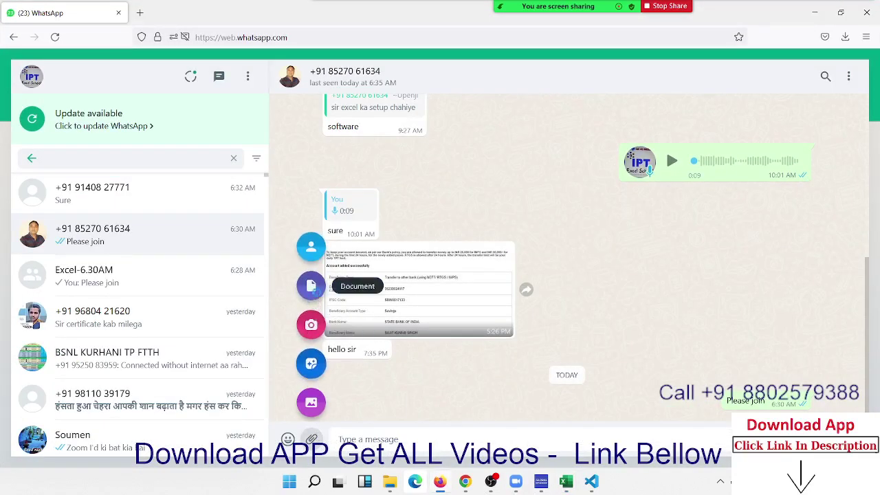
{"action": "left_click", "coordinate": [318, 300]}
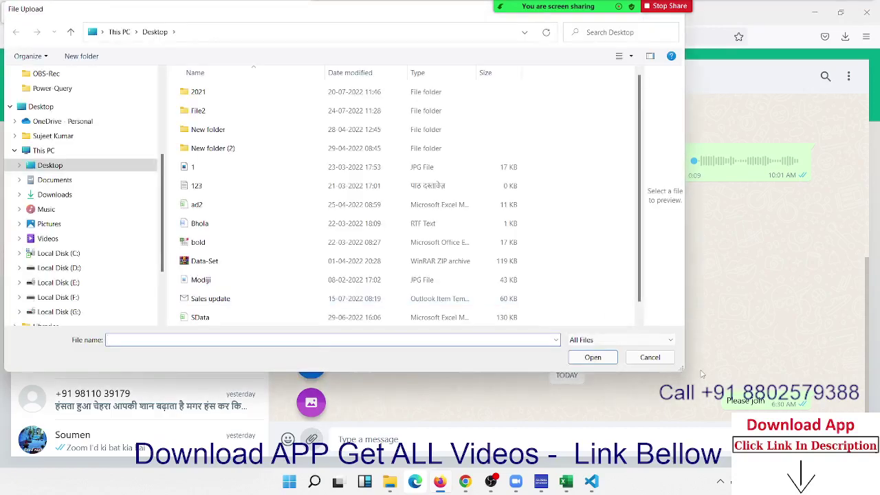
{"action": "left_click", "coordinate": [649, 357]}
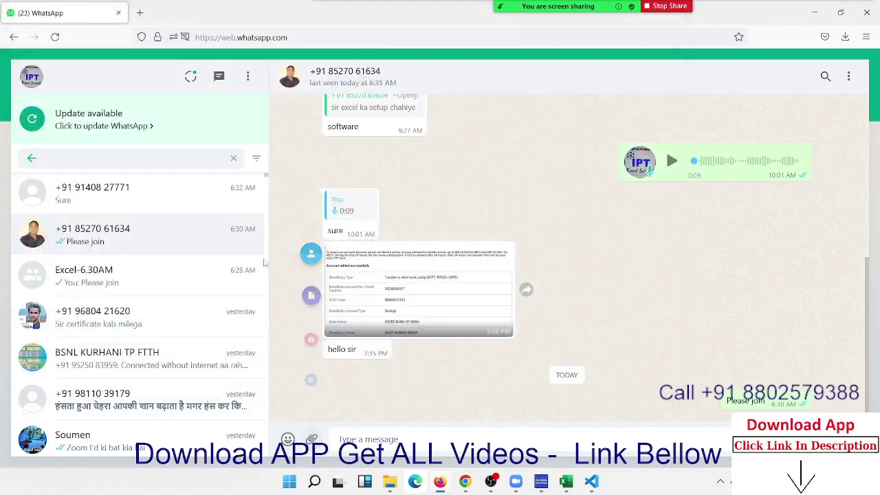
{"action": "left_click", "coordinate": [128, 284]}
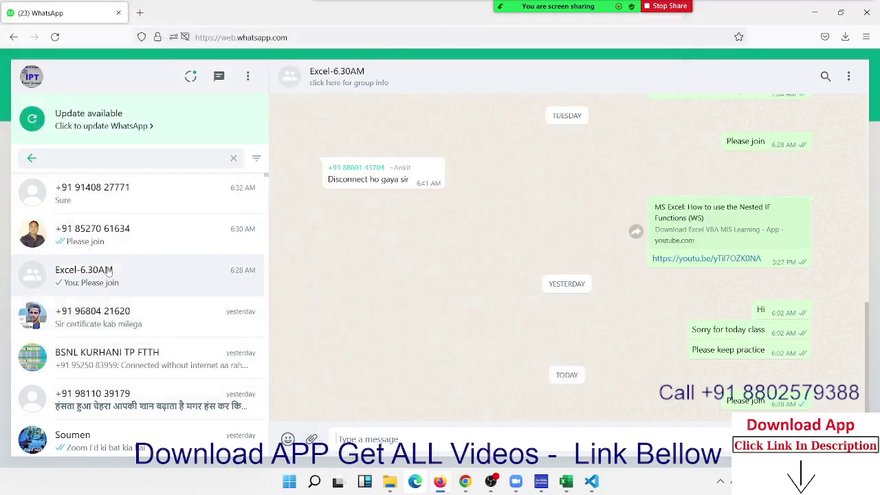
{"action": "left_click", "coordinate": [312, 439]}
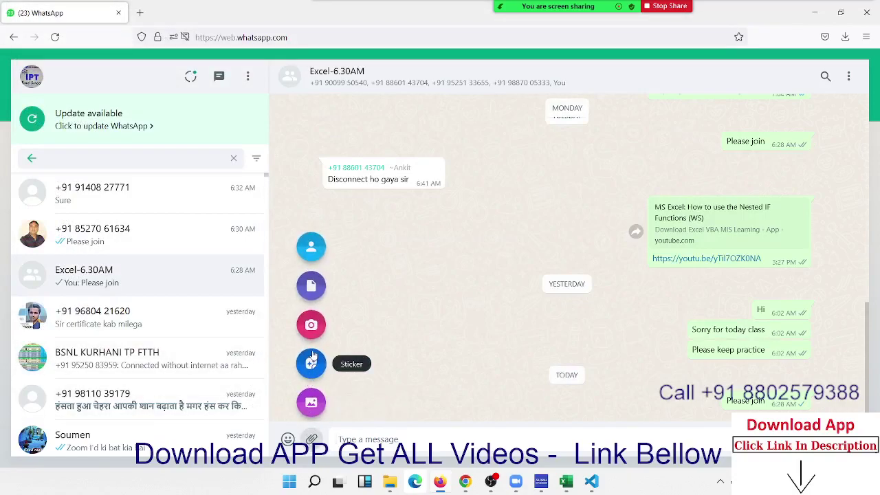
{"action": "left_click", "coordinate": [311, 292]}
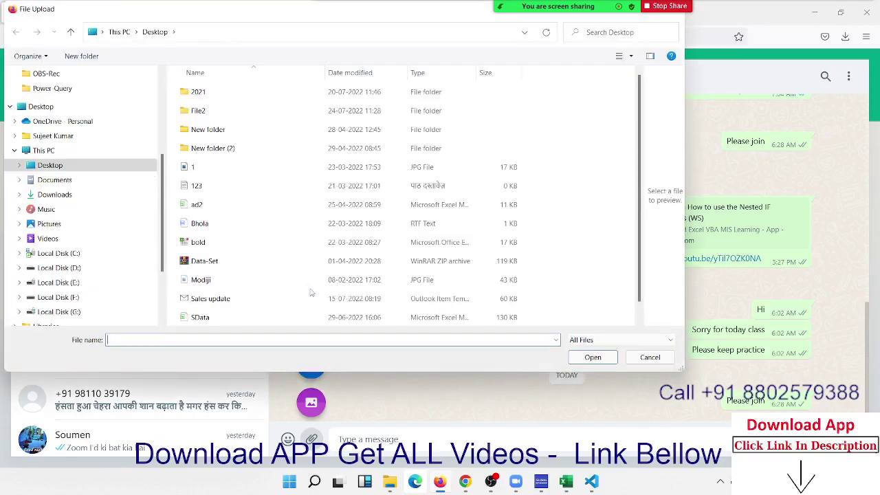
{"action": "left_click", "coordinate": [60, 196]}
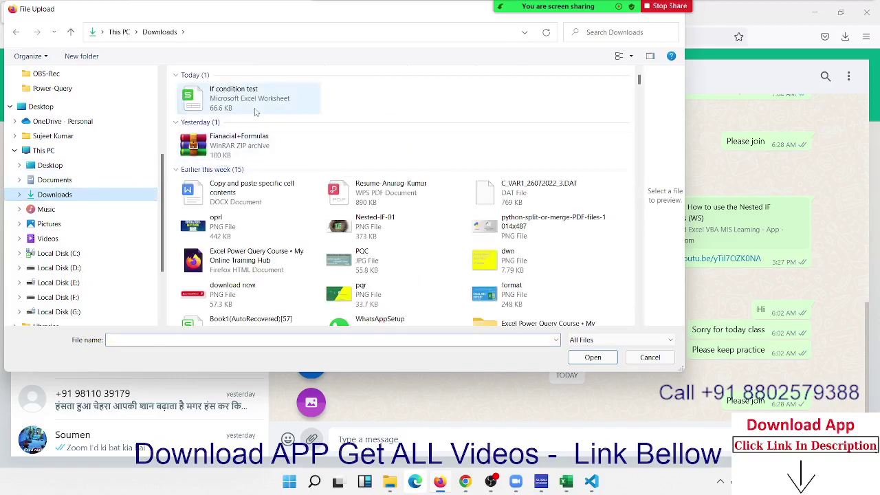
{"action": "left_click", "coordinate": [254, 110]}
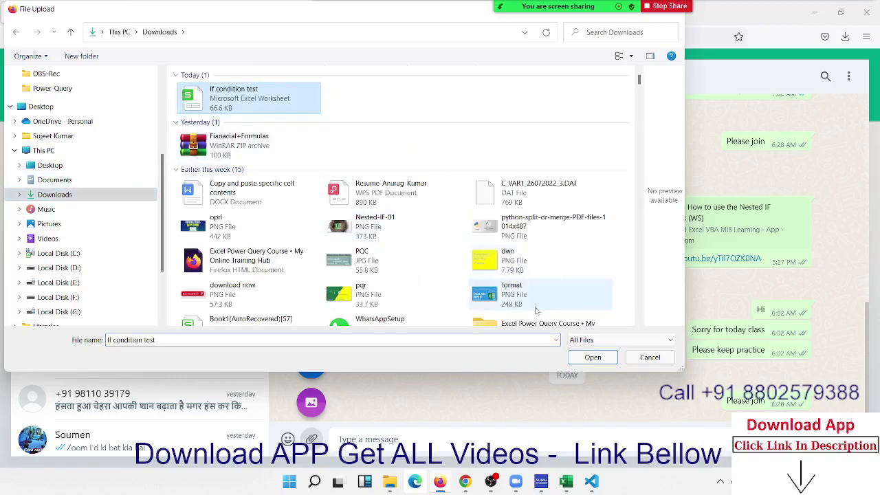
{"action": "left_click", "coordinate": [586, 358]}
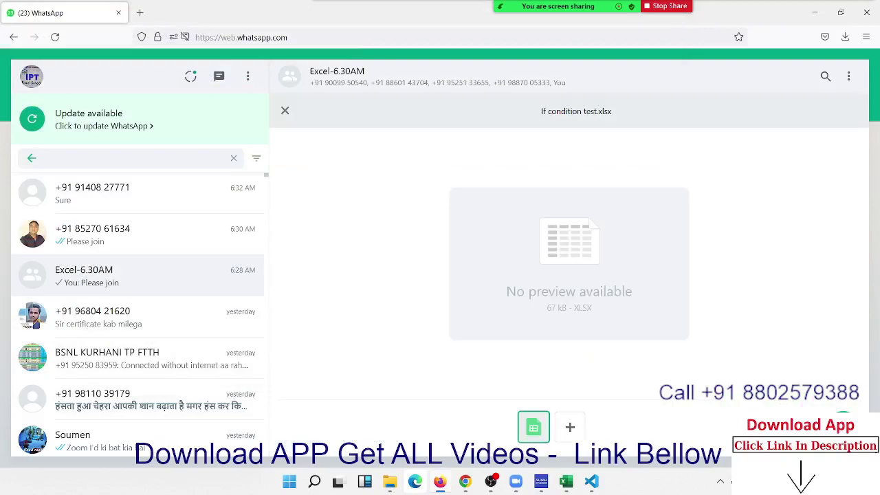
Step: Send the attached 67 kB workbook to Excel-6.30AM, then show the desktop with Super+D
{"action": "key", "text": "Return"}
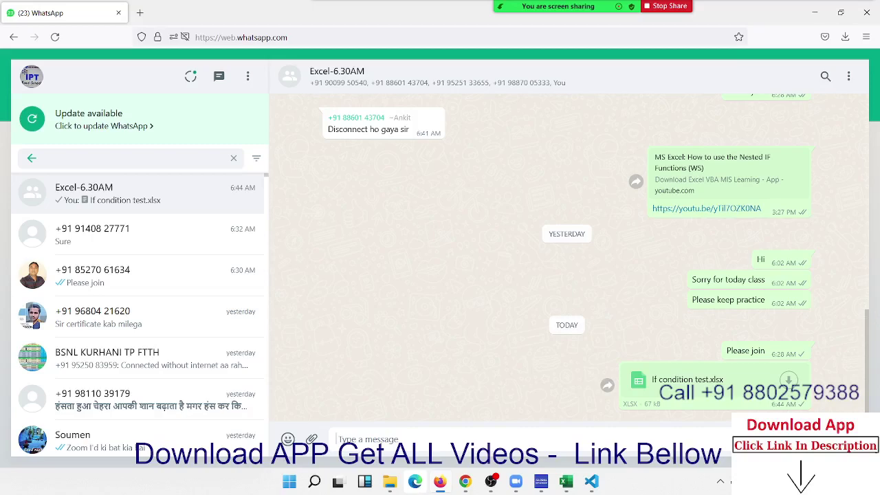
{"action": "key", "text": "super+d"}
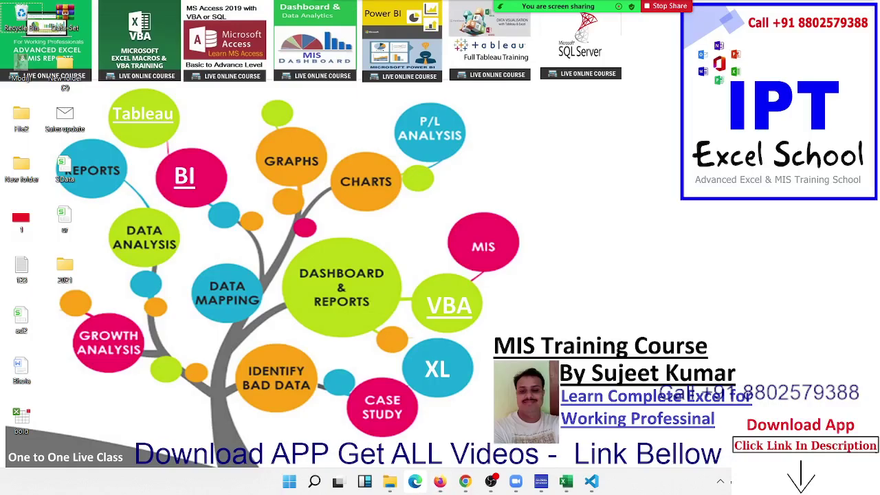